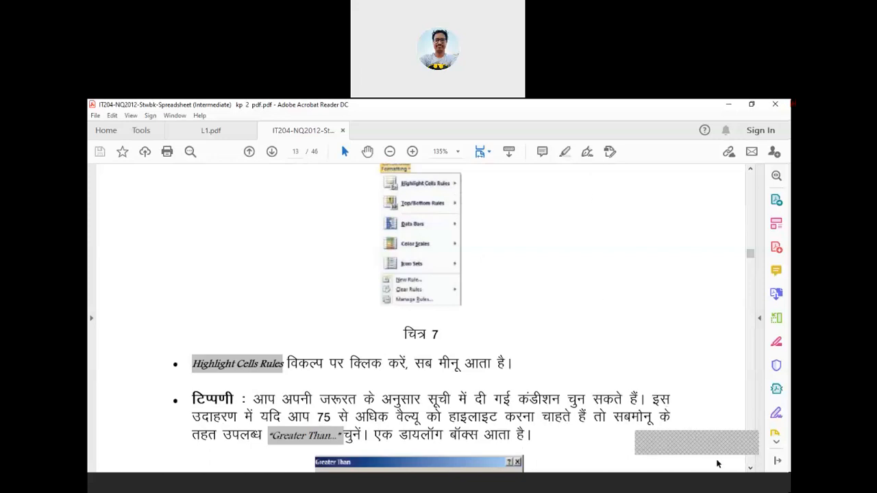
# Scroll down through the PDF to page 14 and figure 9's colour-highlighted production table
pyautogui.click(750, 468)
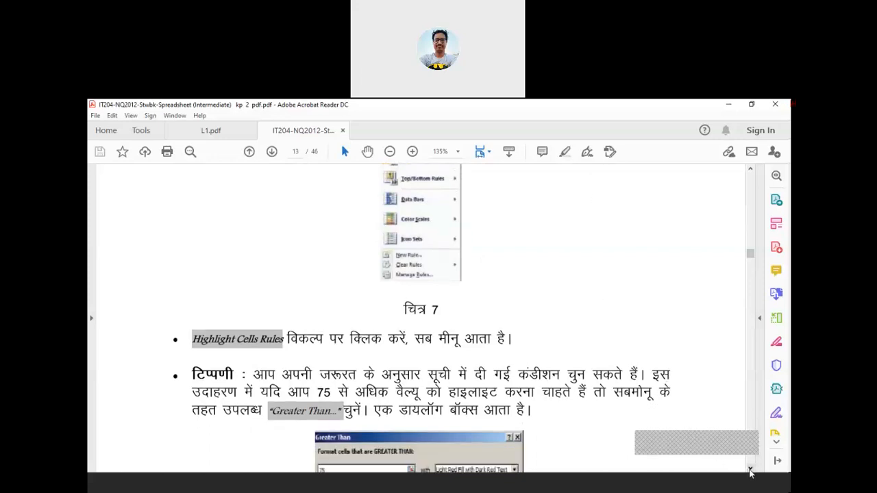
pyautogui.click(750, 469)
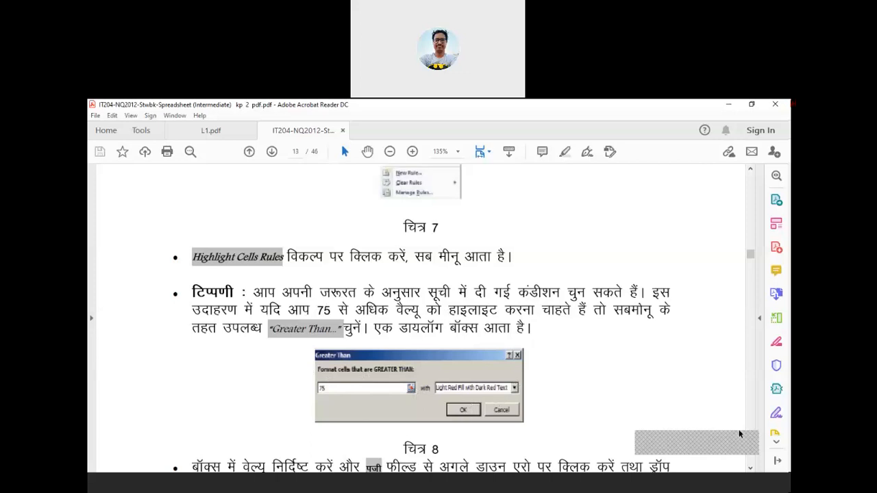
pyautogui.scroll(-3, 750, 469)
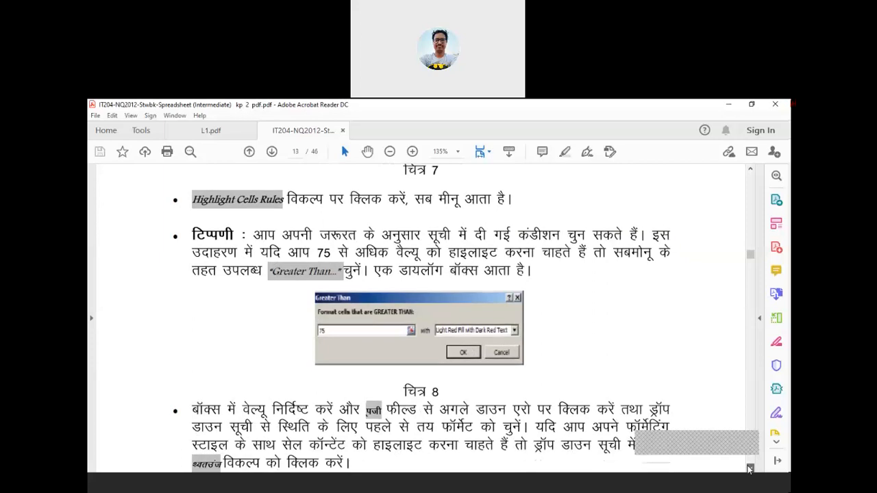
pyautogui.scroll(-2, 750, 469)
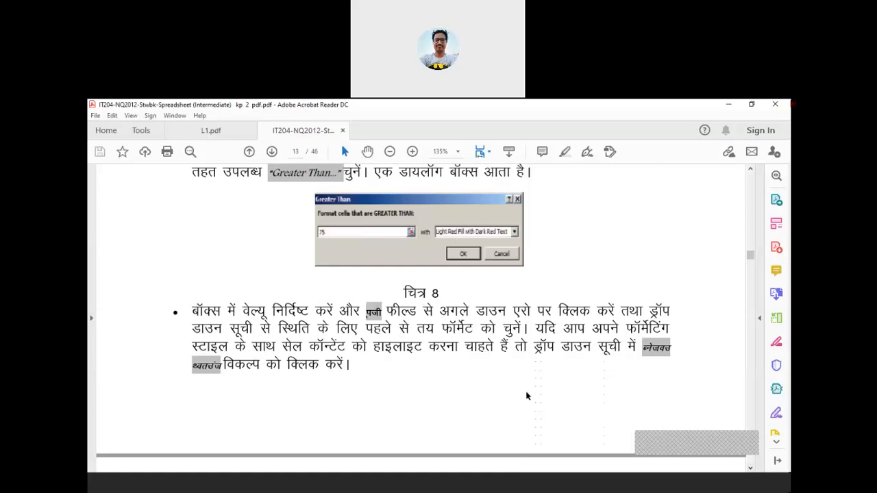
pyautogui.click(753, 475)
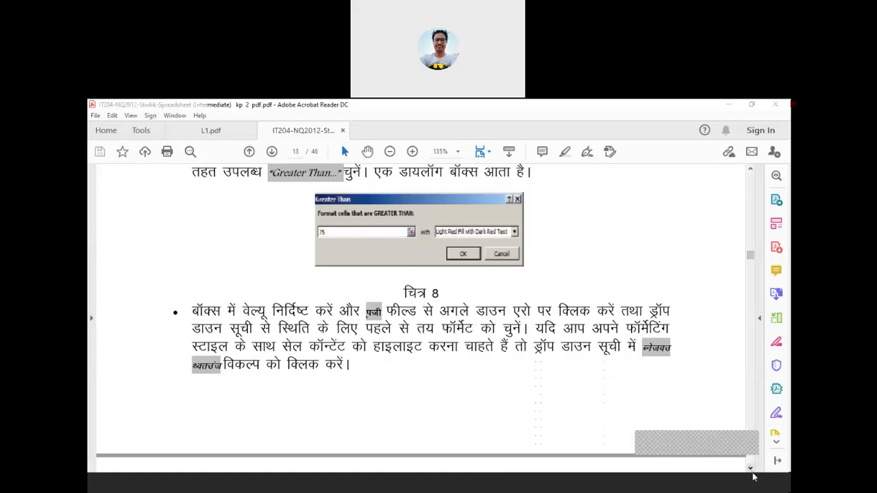
pyautogui.click(751, 470)
pyautogui.click(751, 468)
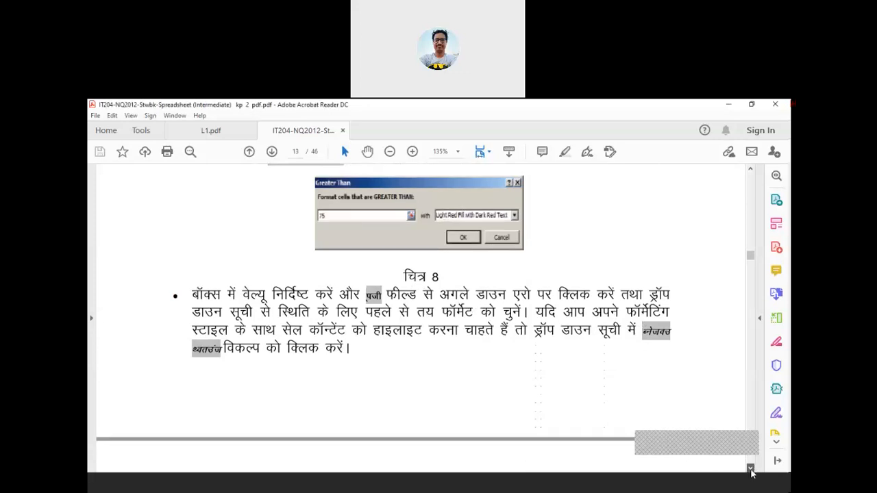
pyautogui.click(751, 471)
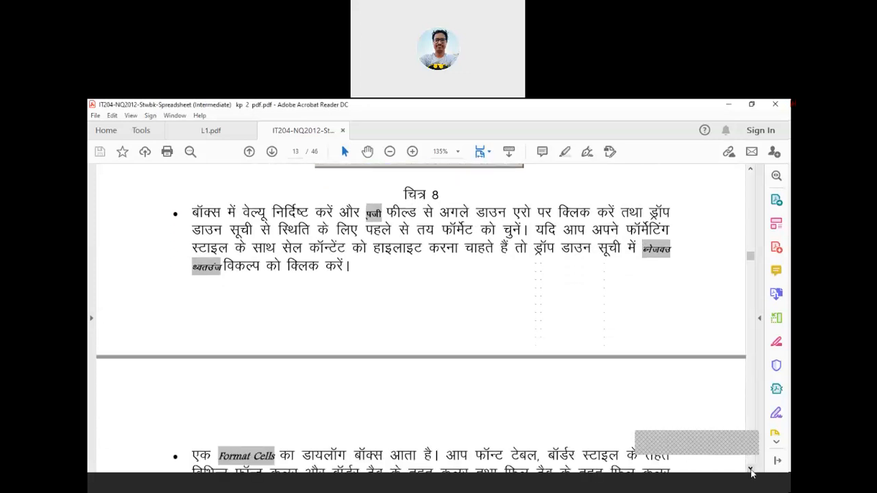
pyautogui.click(752, 471)
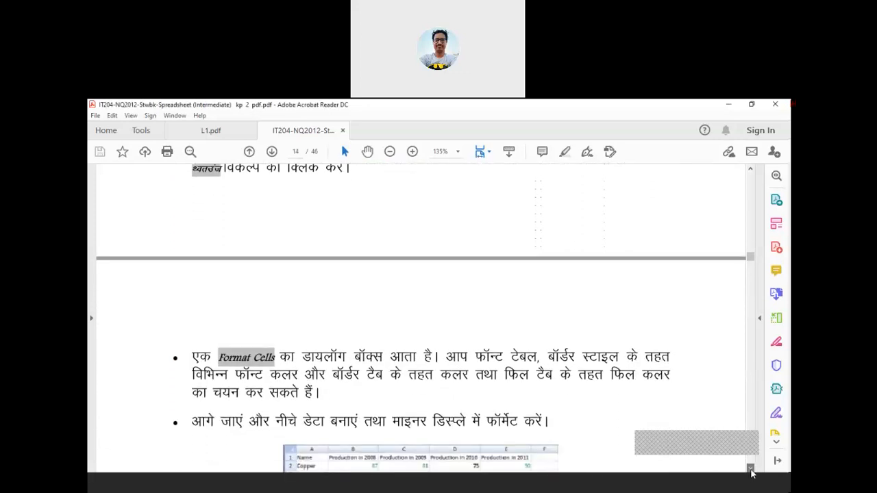
pyautogui.click(751, 470)
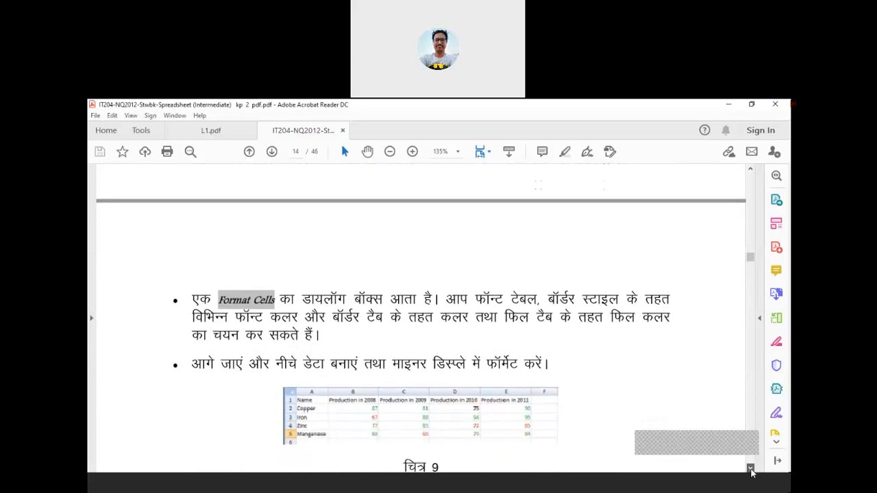
# Read the note below figure 9, then scroll back up to the top of figure 6's table
pyautogui.click(751, 471)
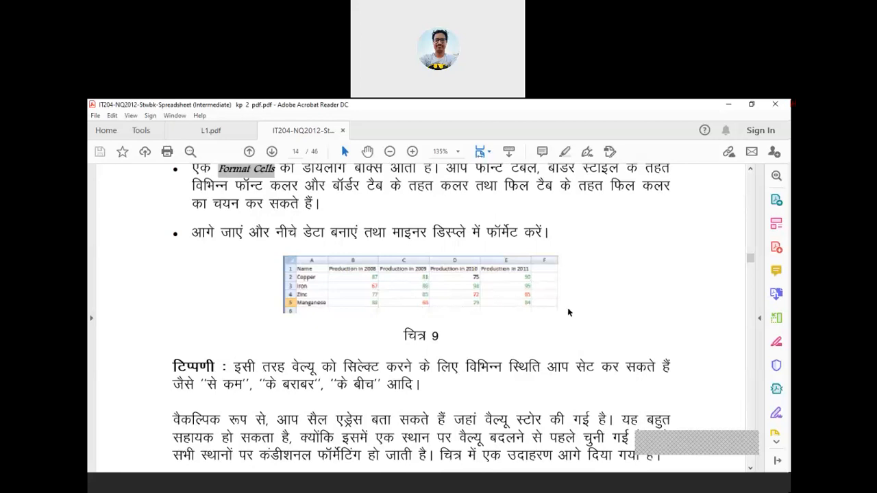
pyautogui.click(751, 469)
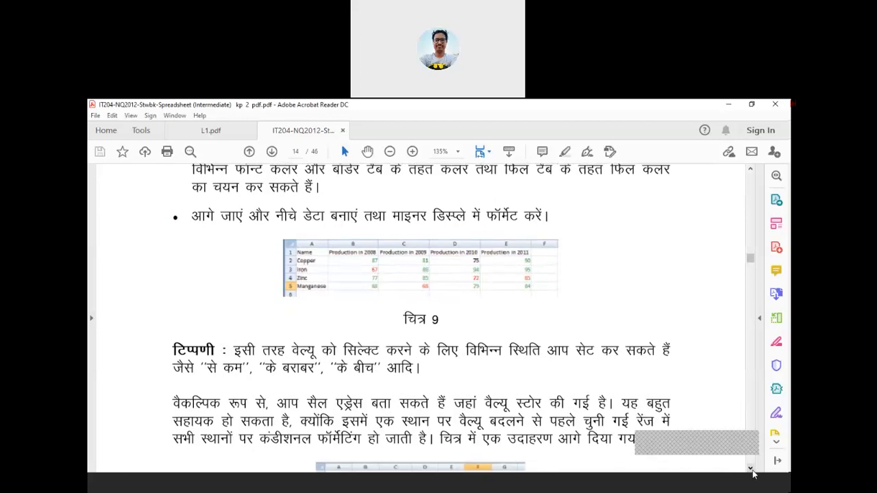
pyautogui.click(751, 470)
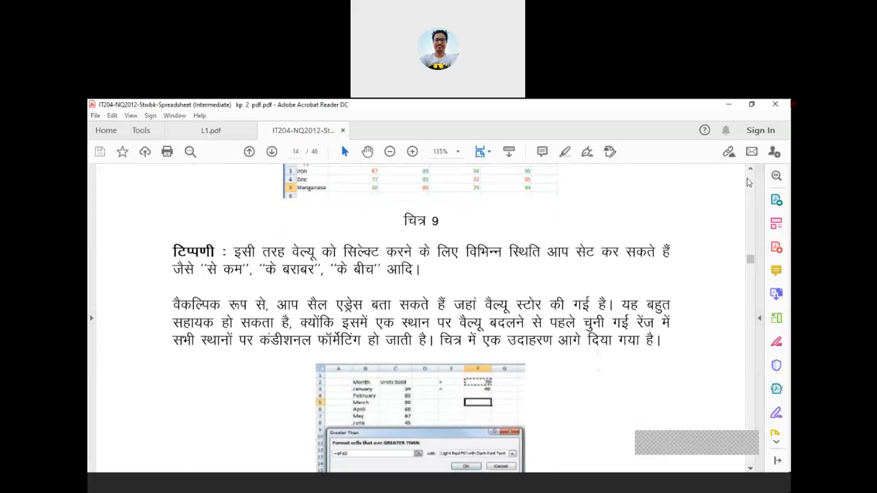
pyautogui.click(751, 171)
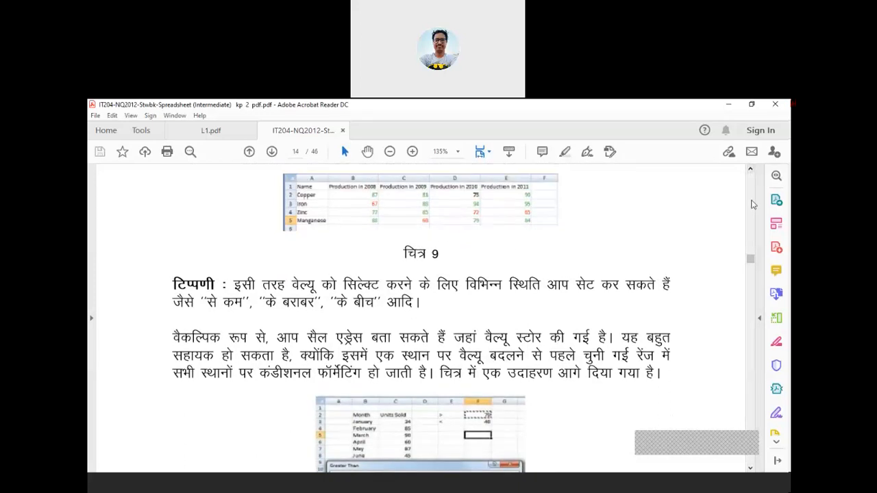
pyautogui.scroll(15, 752, 176)
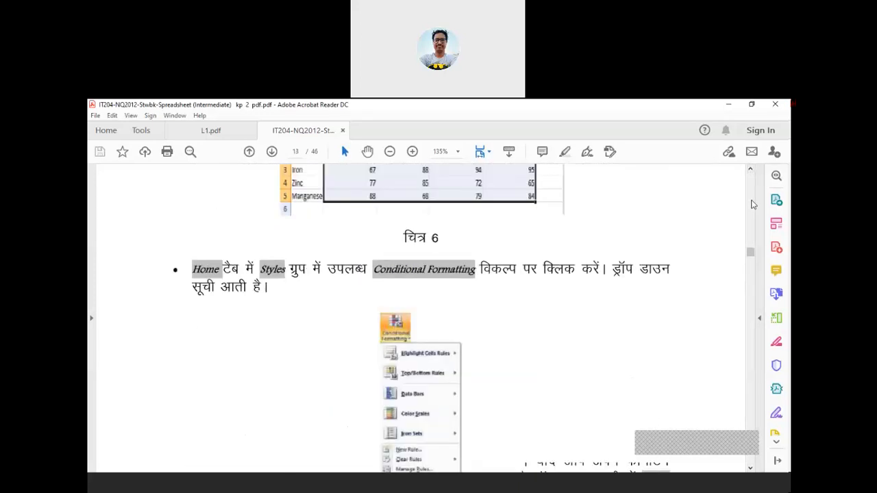
pyautogui.click(752, 204)
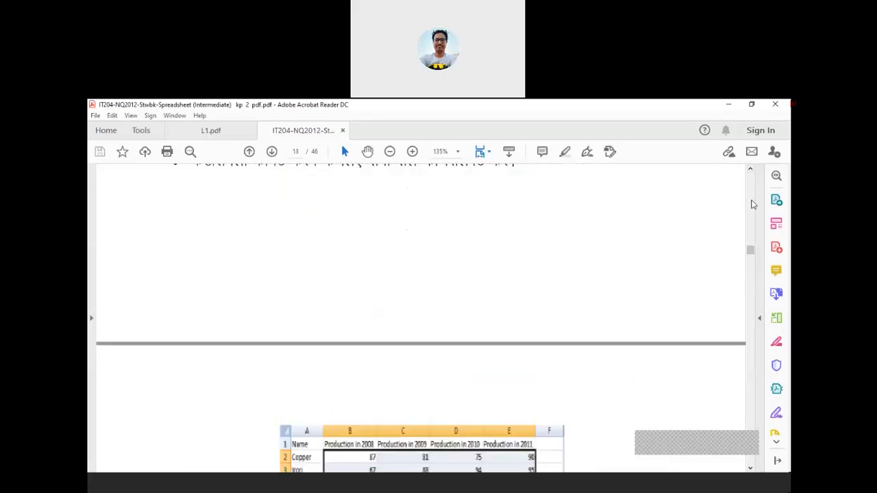
# Scroll through figure 6's mineral table and its Conditional Formatting instructions, then switch to the BillingStatement1 workbook
pyautogui.click(752, 470)
pyautogui.click(752, 470)
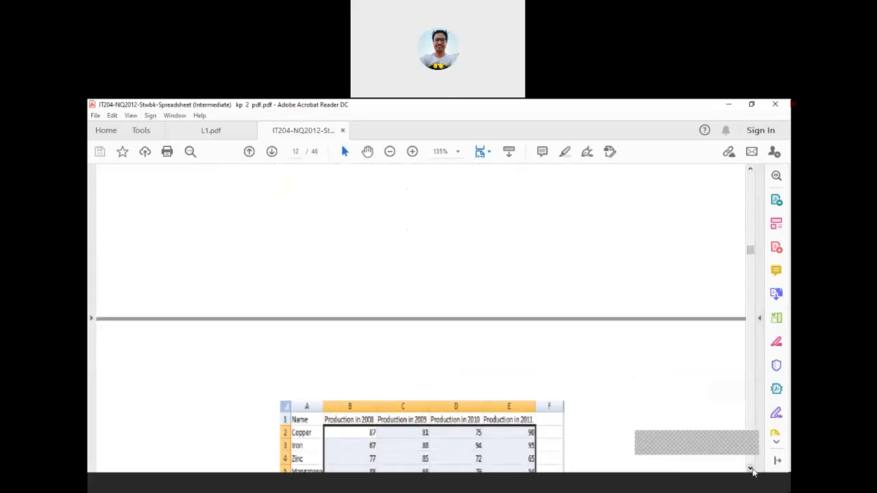
pyautogui.click(751, 470)
pyautogui.click(752, 470)
pyautogui.click(752, 471)
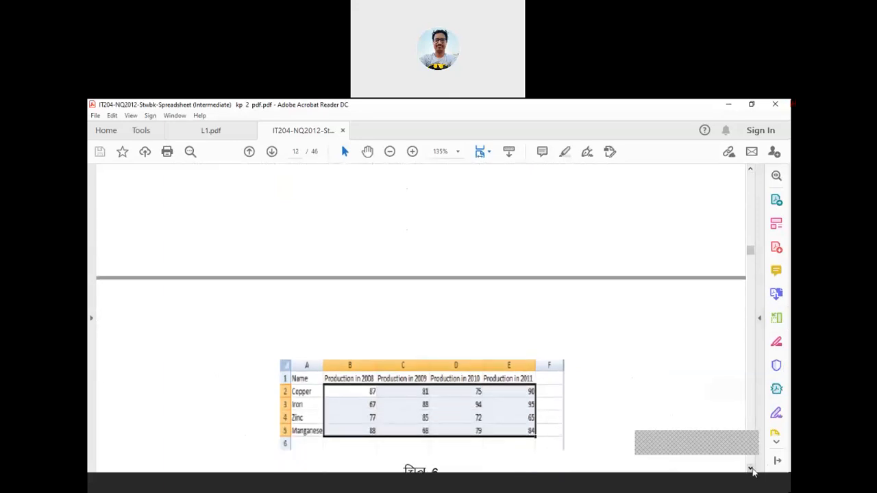
pyautogui.click(752, 470)
pyautogui.click(752, 470)
pyautogui.click(751, 470)
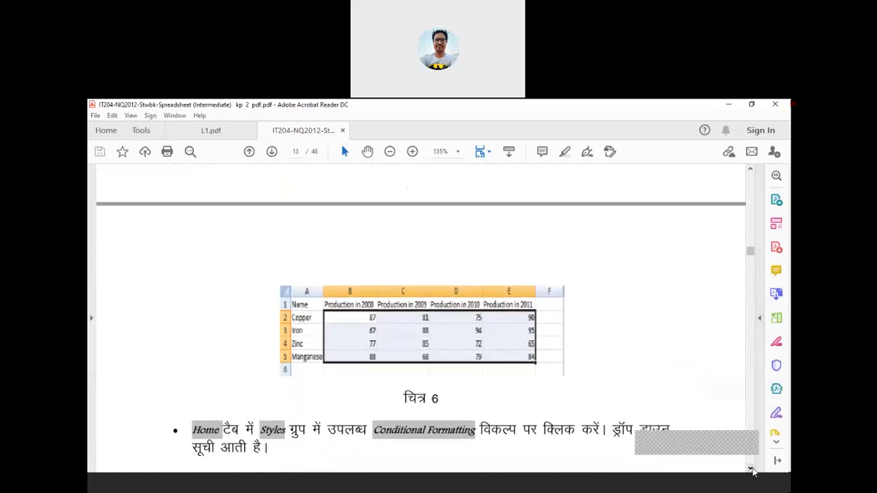
pyautogui.click(752, 470)
pyautogui.click(752, 470)
pyautogui.click(752, 470)
pyautogui.click(752, 471)
pyautogui.click(752, 470)
pyautogui.click(752, 470)
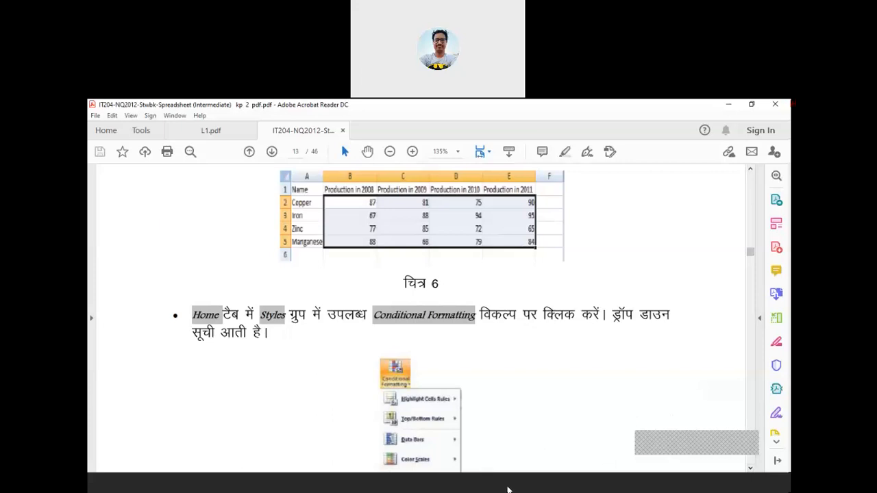
pyautogui.click(510, 490)
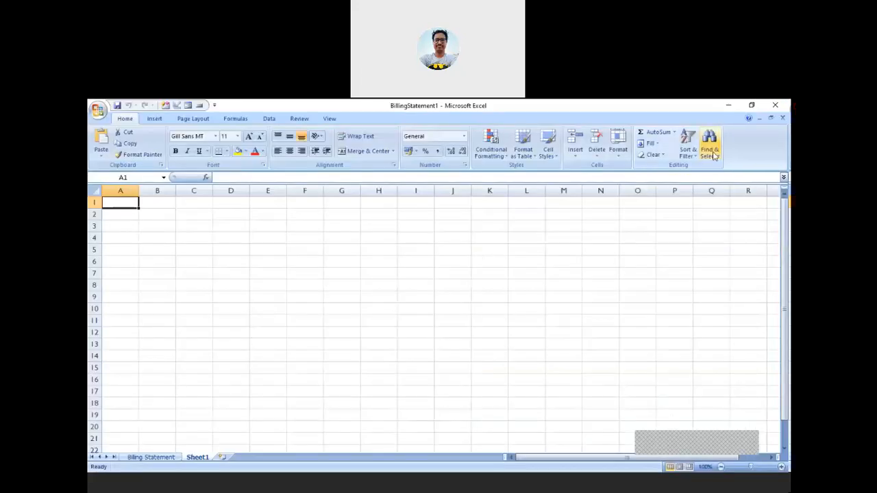
# Restore down the Excel window and enter NAME in cell A1
pyautogui.click(752, 105)
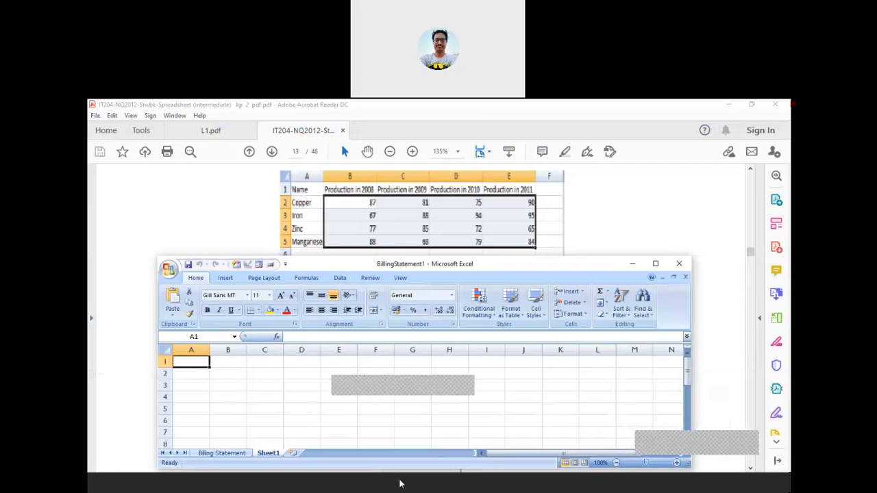
pyautogui.write('name')
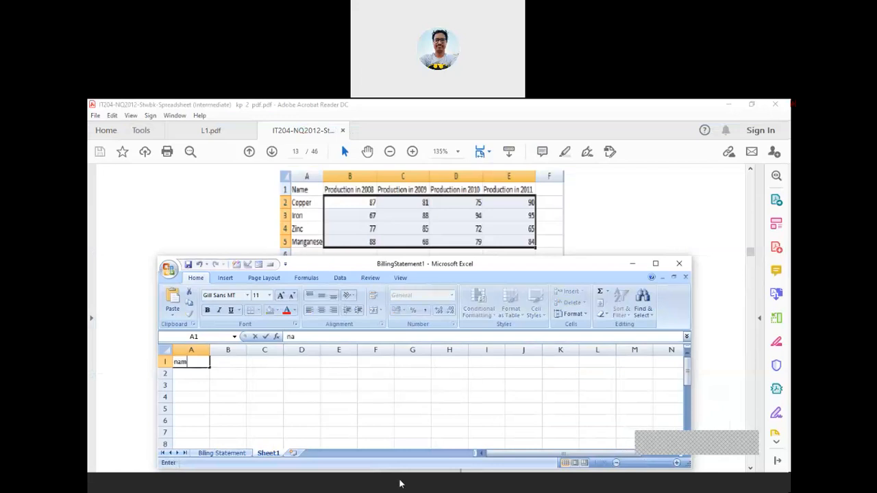
pyautogui.press('BackSpace')
pyautogui.press('BackSpace')
pyautogui.press('BackSpace')
pyautogui.press('BackSpace')
pyautogui.write('NAME')
pyautogui.press('Return')
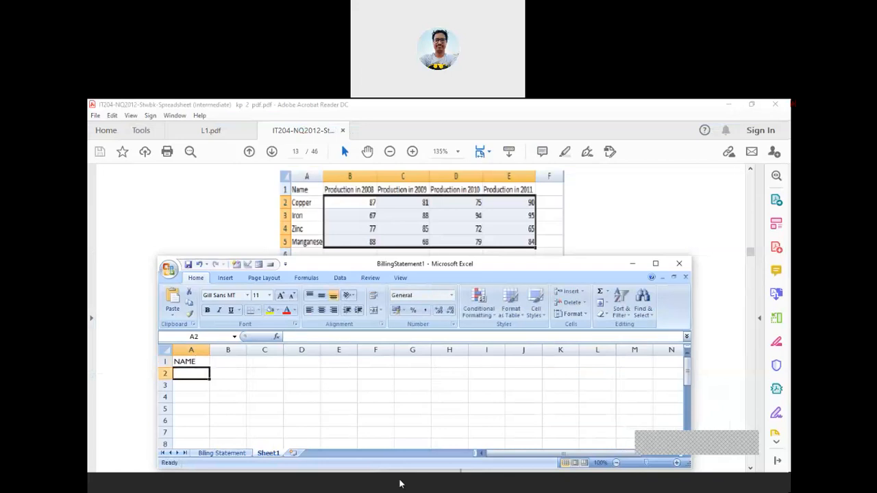
# Enter COPPER, IRON, ZINC and MANGANESE in cells A2 to A5
pyautogui.write('COPPER')
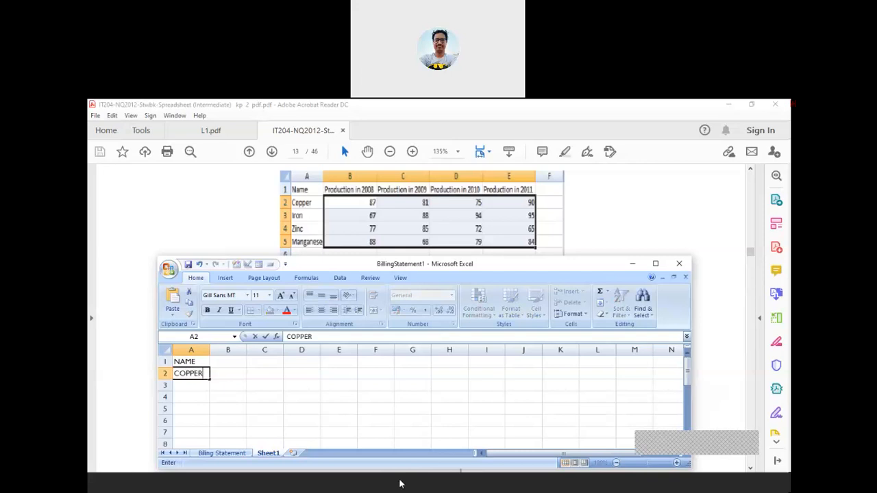
pyautogui.press('Return')
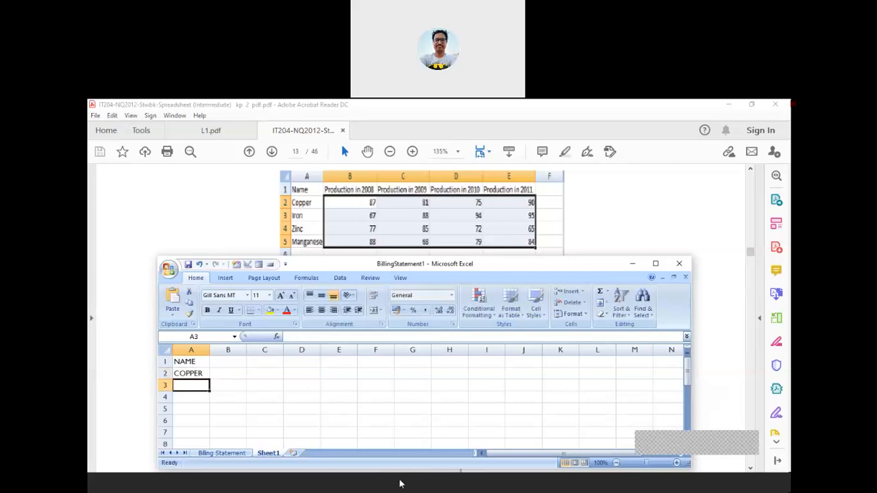
pyautogui.write('IRON')
pyautogui.press('BackSpace')
pyautogui.press('BackSpace')
pyautogui.press('BackSpace')
pyautogui.press('BackSpace')
pyautogui.write('IRON')
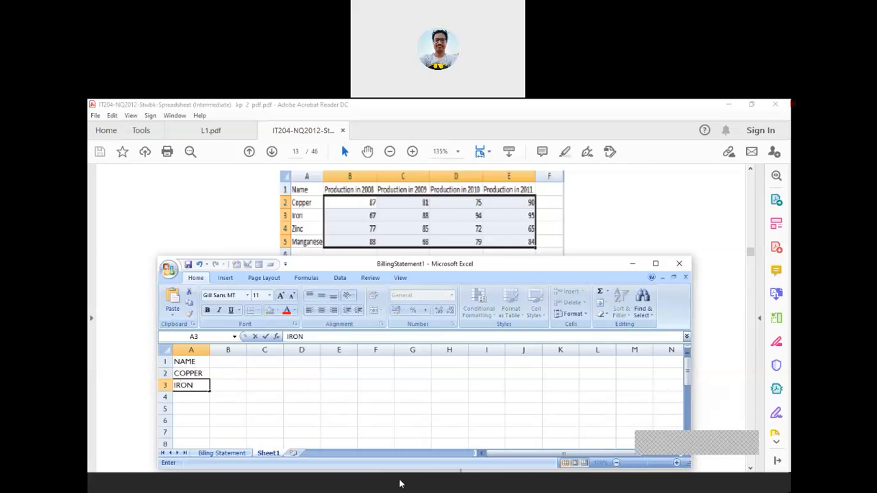
pyautogui.press('Return')
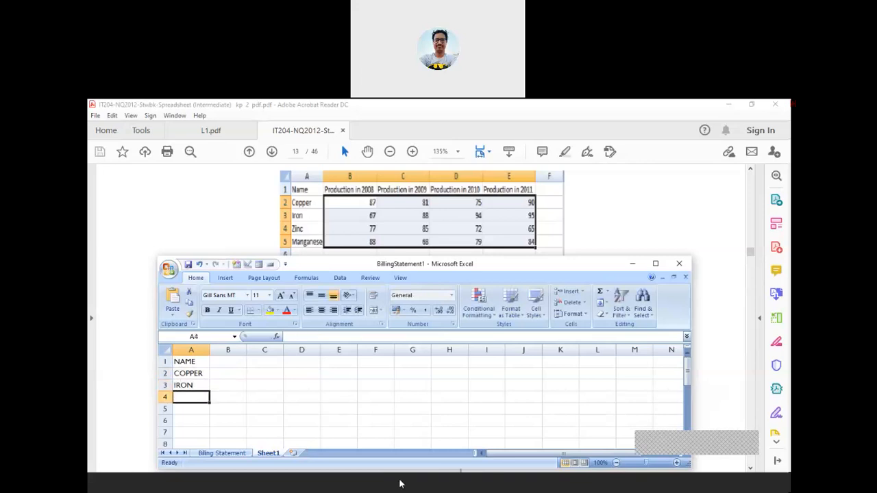
pyautogui.write('ZI')
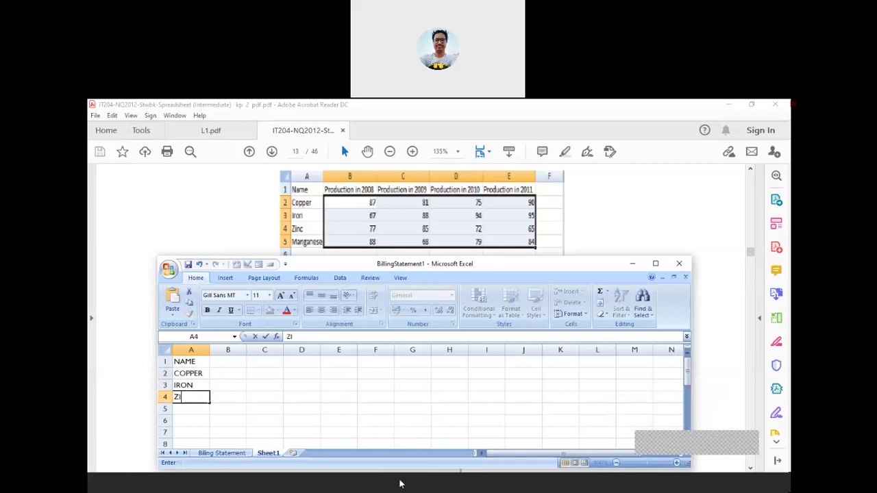
pyautogui.write('NC')
pyautogui.press('Return')
pyautogui.write('M')
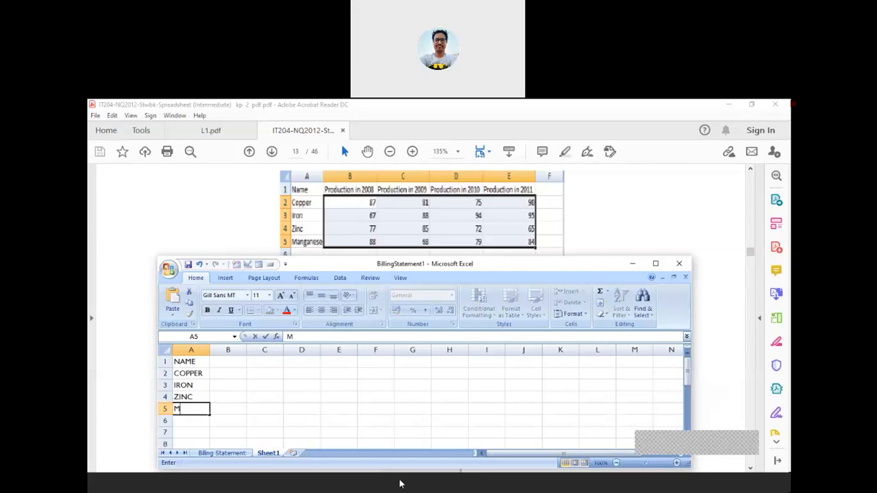
pyautogui.write('ANGANESE')
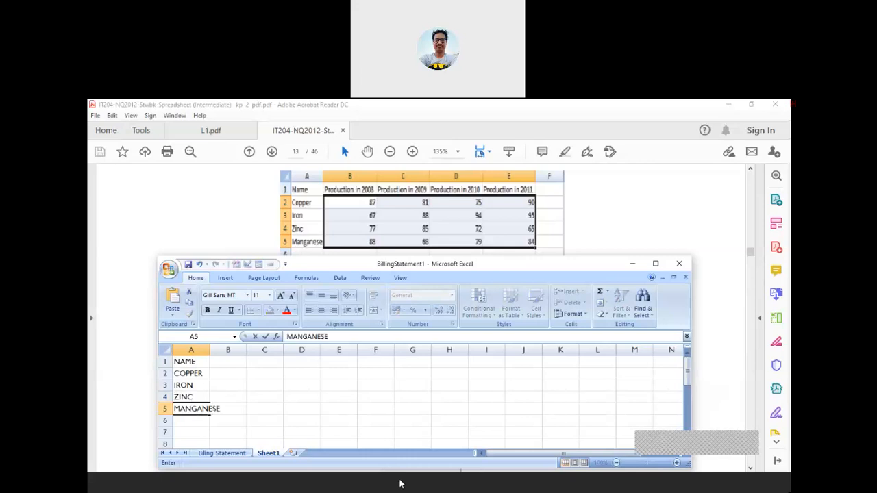
pyautogui.press('Return')
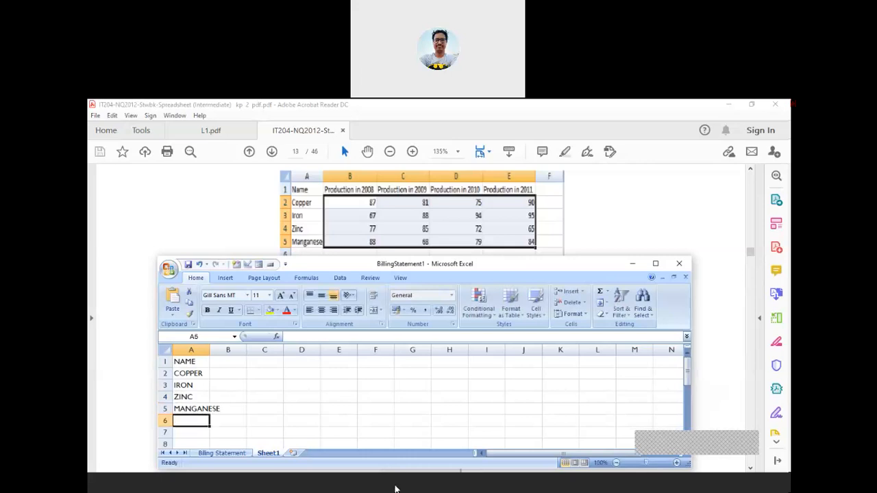
# Enter the header PRODUCTION IN 2008 in B1, correcting the 'IB' typo to 'IN'
pyautogui.click(232, 364)
pyautogui.write('PRODUCT')
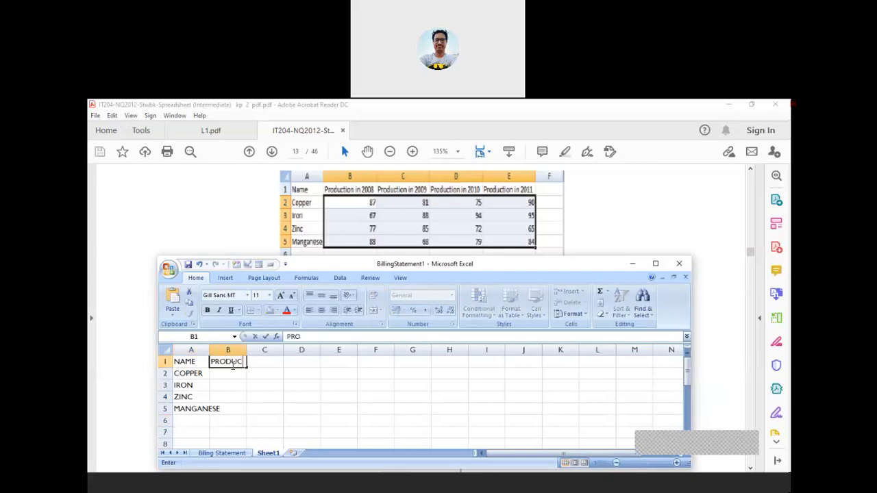
pyautogui.write('ION IB 200')
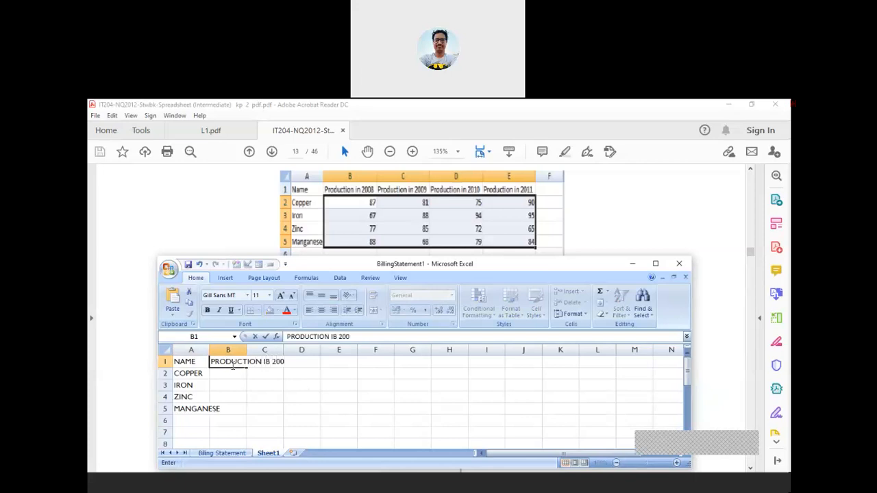
pyautogui.write('8')
pyautogui.press('Return')
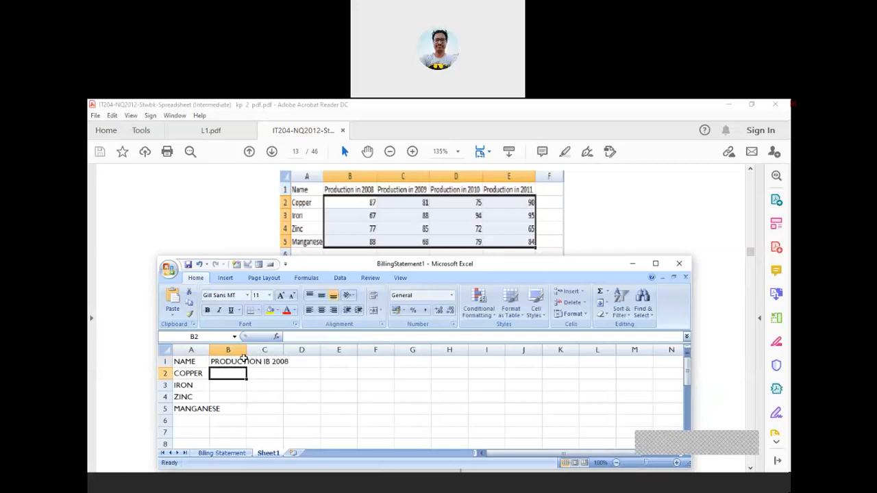
pyautogui.click(240, 362)
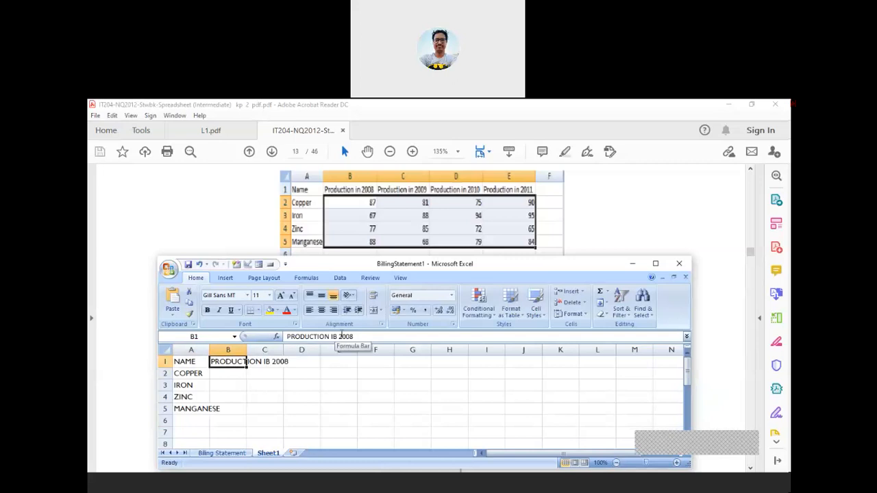
pyautogui.click(339, 336)
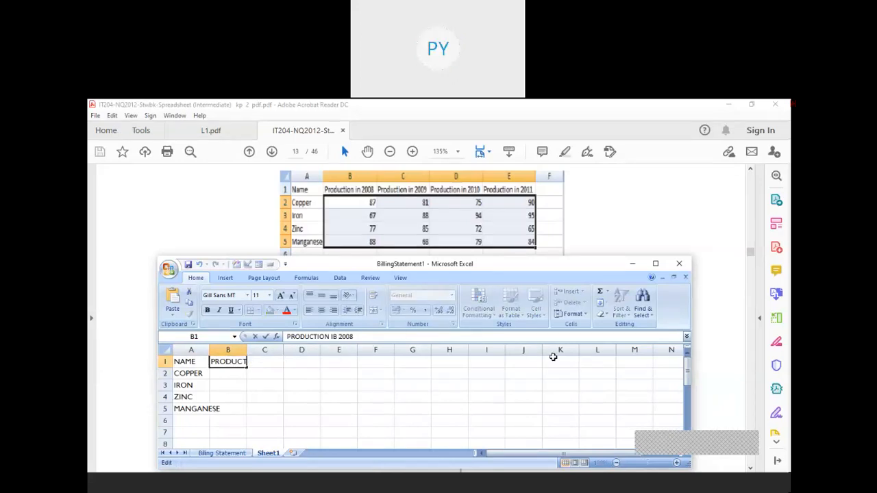
pyautogui.press('BackSpace')
pyautogui.press('BackSpace')
pyautogui.write('N')
pyautogui.press('Return')
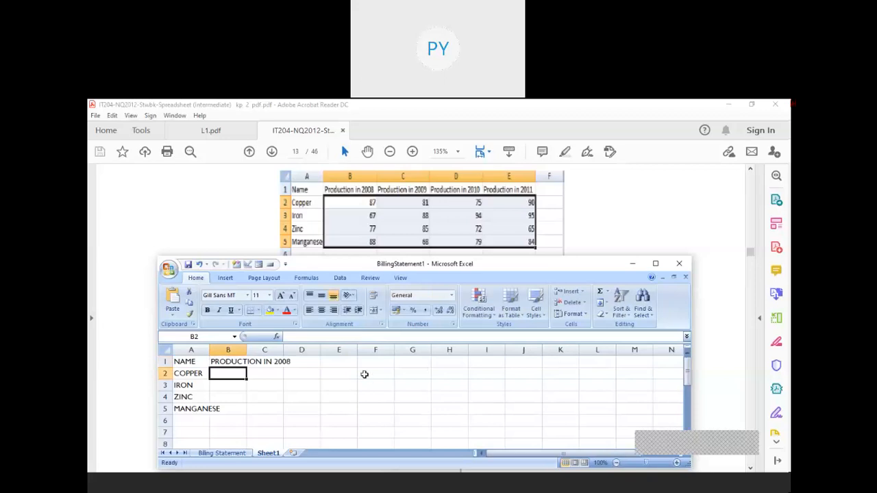
# Fill the header series across to E1 (PRODUCTION IN 2011) and widen column B
pyautogui.click(241, 362)
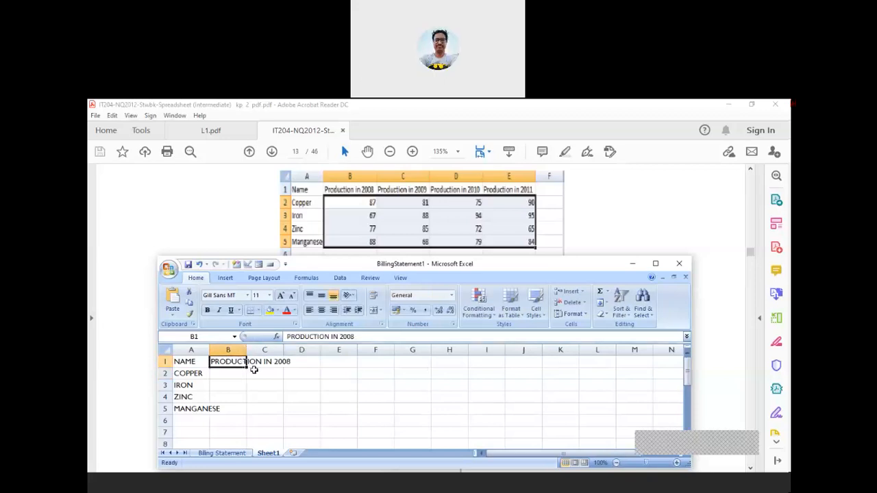
pyautogui.moveTo(245, 368); pyautogui.dragTo(338, 365)
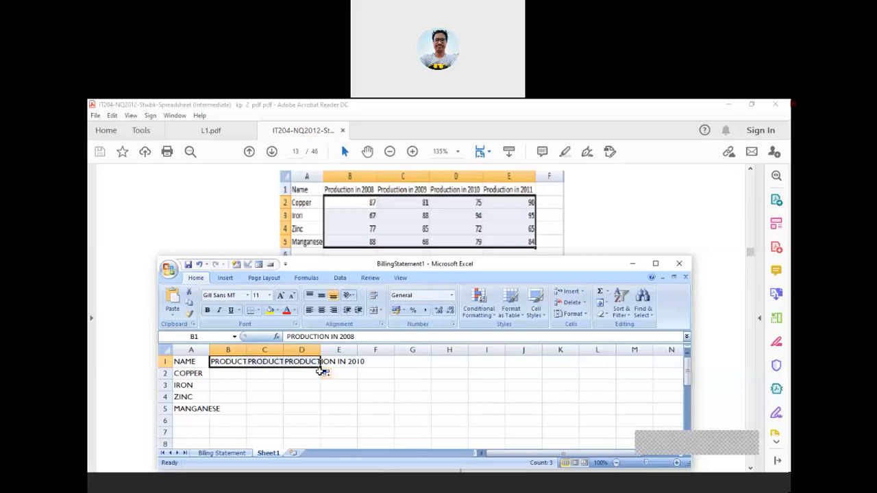
pyautogui.moveTo(320, 366); pyautogui.dragTo(352, 368)
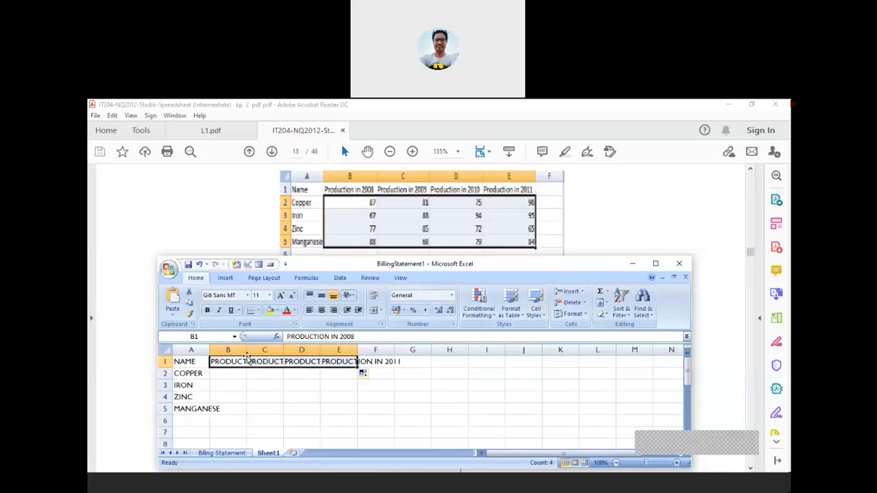
pyautogui.moveTo(246, 350); pyautogui.dragTo(285, 354)
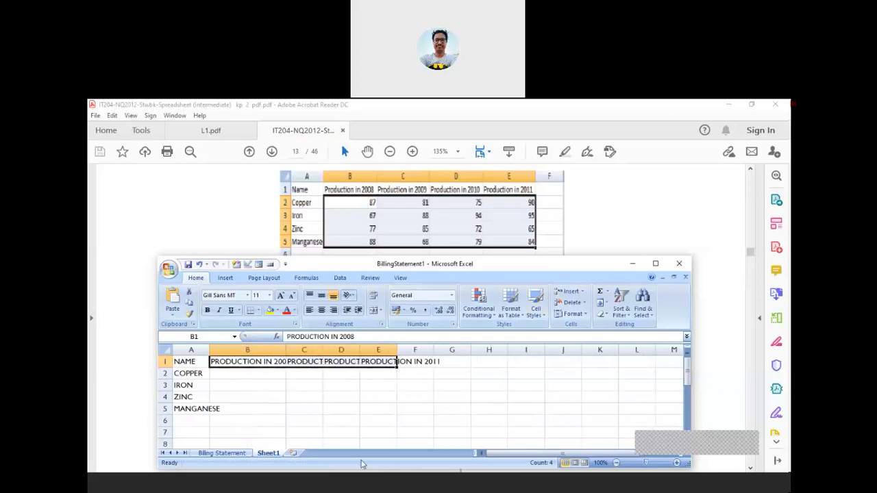
pyautogui.click(329, 421)
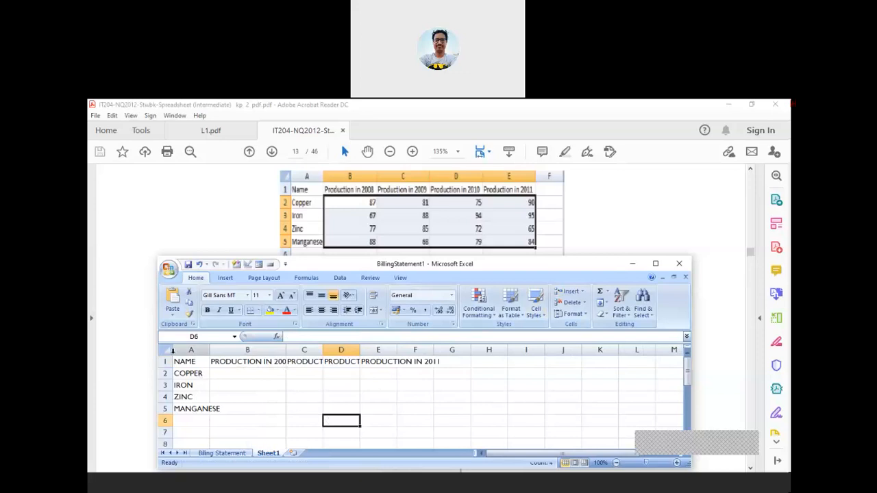
pyautogui.click(166, 350)
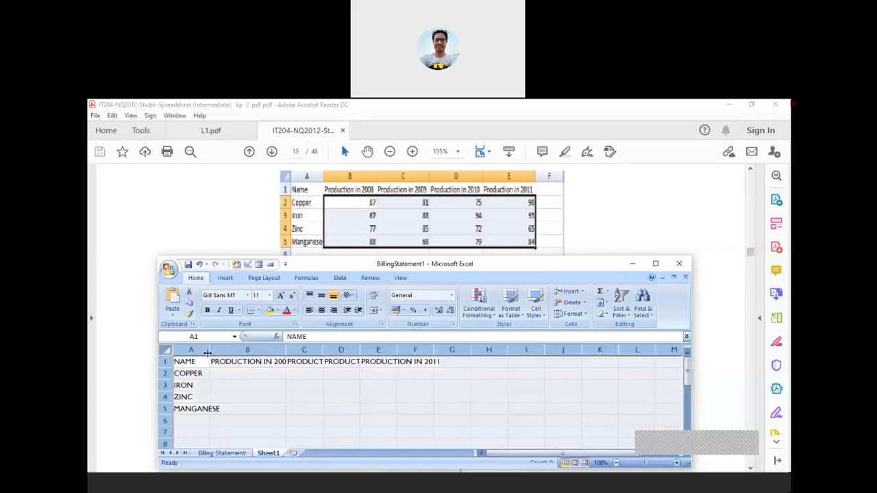
# Widen all columns at once so the year headers are not cut off
pyautogui.moveTo(208, 352); pyautogui.dragTo(247, 360)
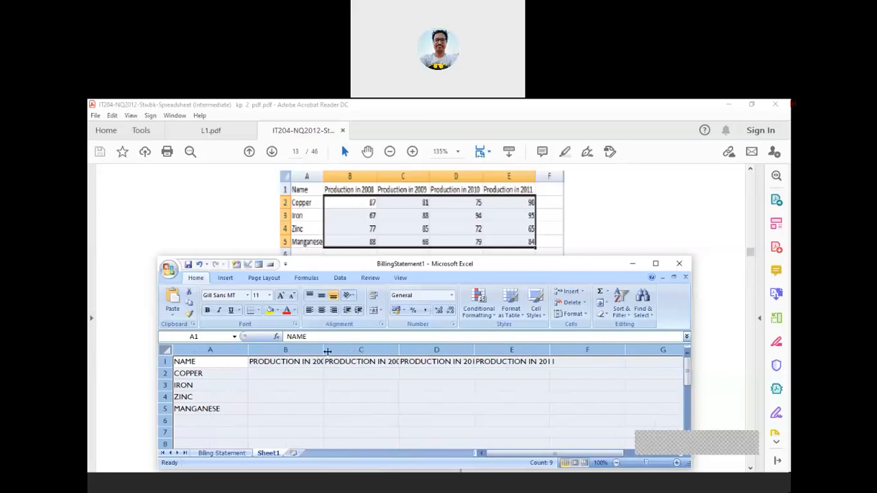
pyautogui.moveTo(325, 351); pyautogui.dragTo(350, 350)
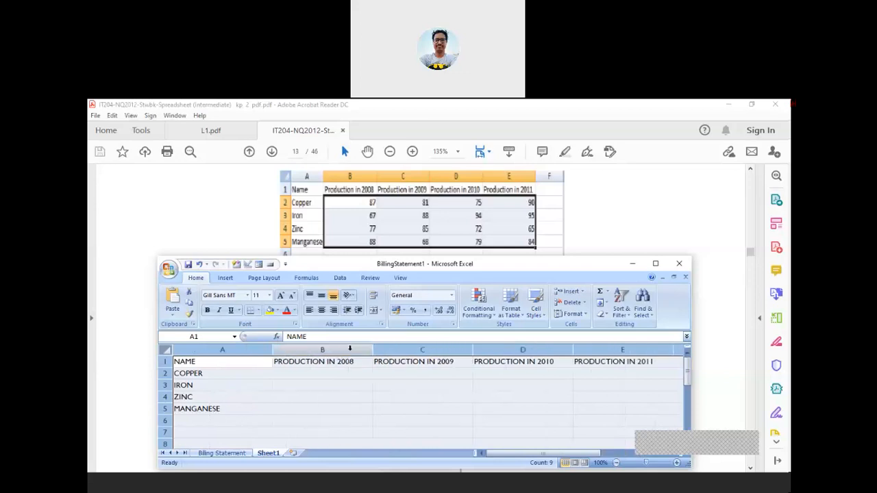
pyautogui.click(405, 411)
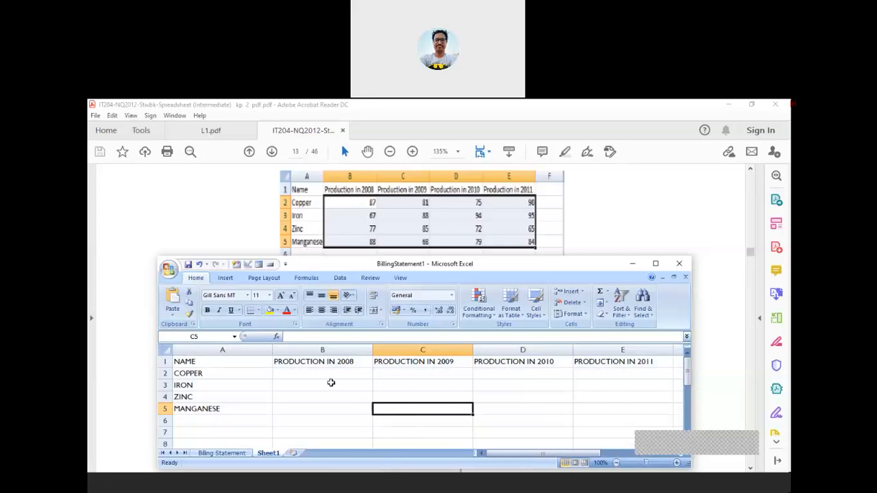
# Enter the 2008 figures 87, 67, 77 and 88 in B2:B5
pyautogui.click(315, 374)
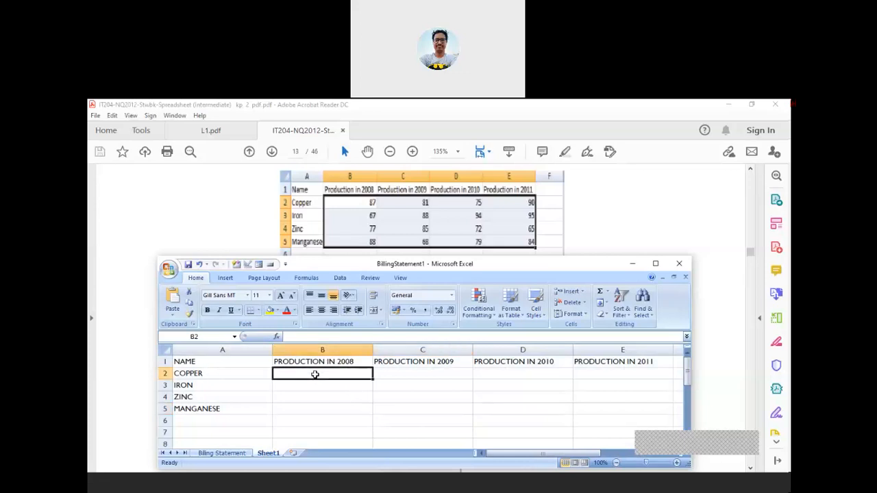
pyautogui.write('87')
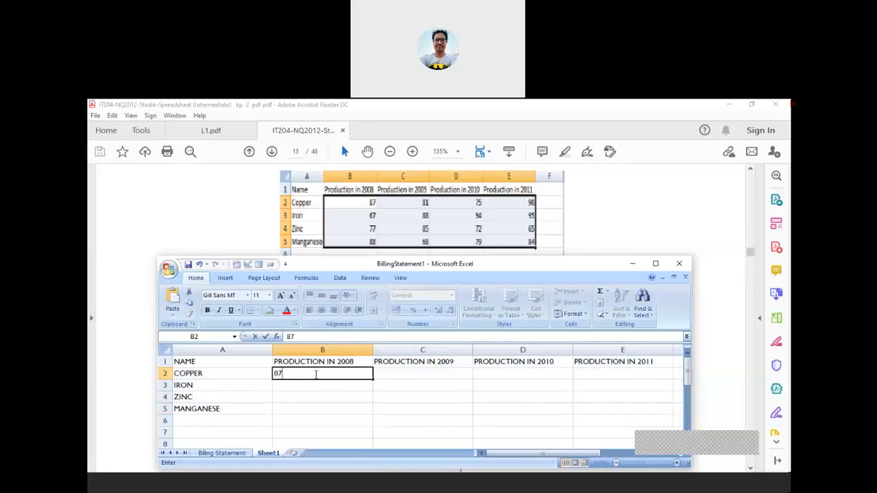
pyautogui.press('Return')
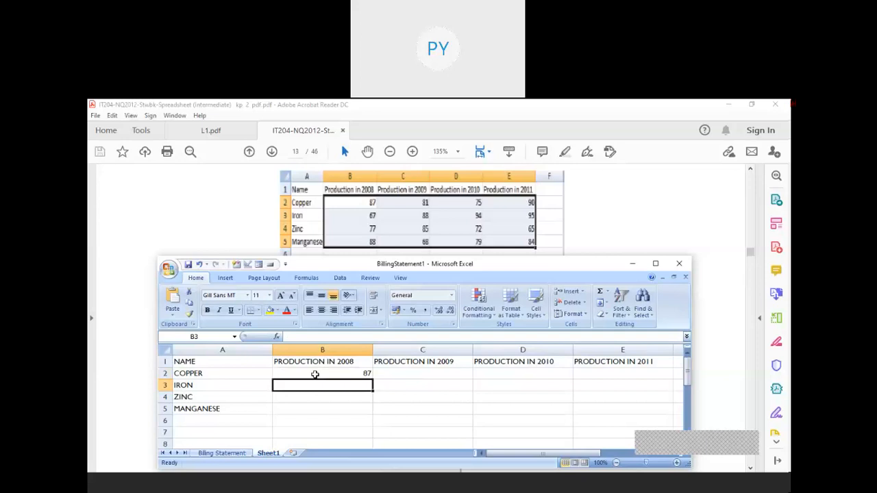
pyautogui.write('67')
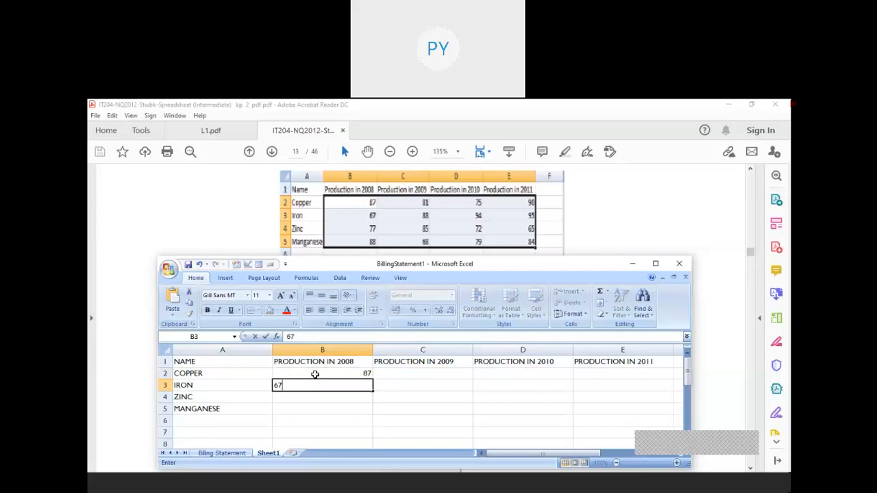
pyautogui.press('Return')
pyautogui.write('77')
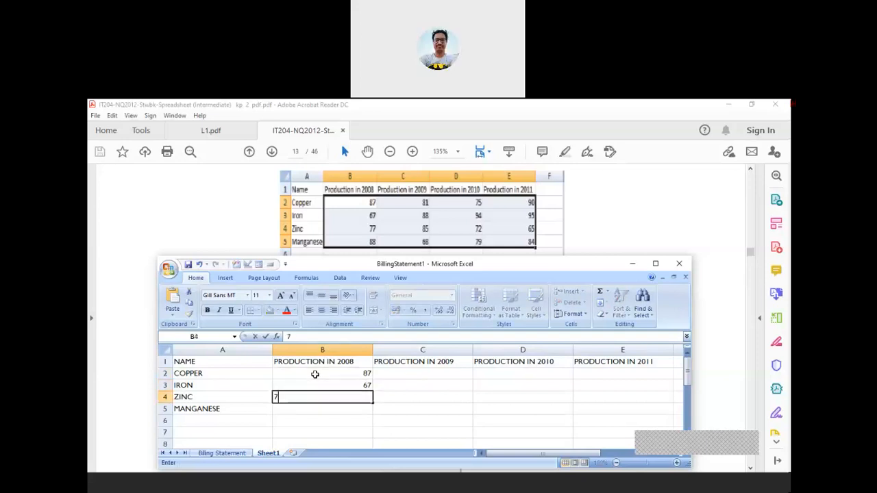
pyautogui.press('Return')
pyautogui.write('88')
pyautogui.press('Return')
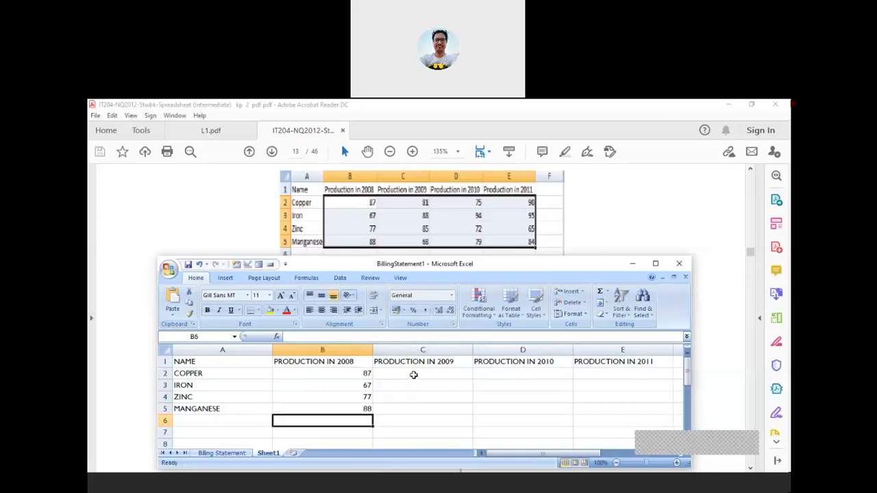
# Enter the 2009 figures 81, 88, 85 and 68 in C2:C5
pyautogui.click(414, 374)
pyautogui.write('81')
pyautogui.press('Return')
pyautogui.write('88')
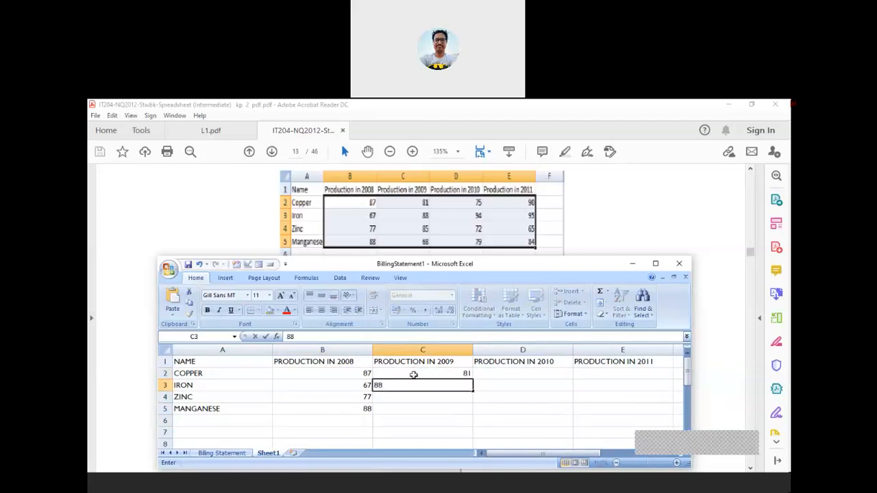
pyautogui.press('Return')
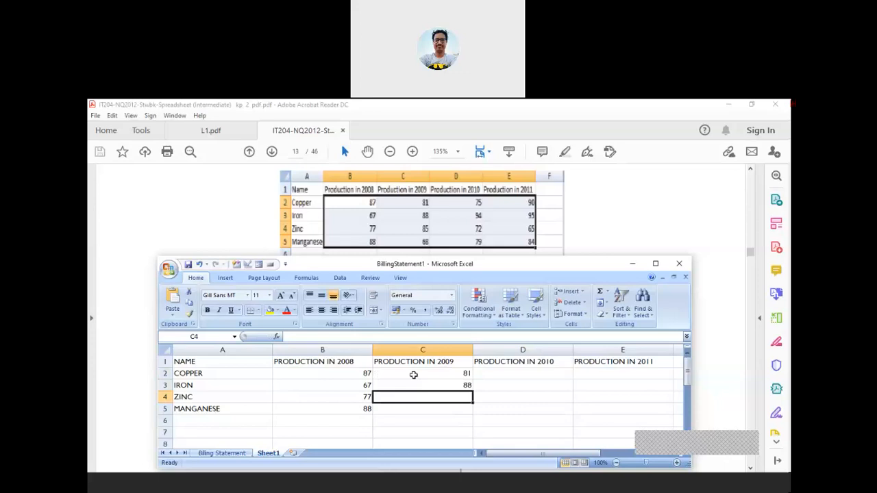
pyautogui.write('85')
pyautogui.press('Return')
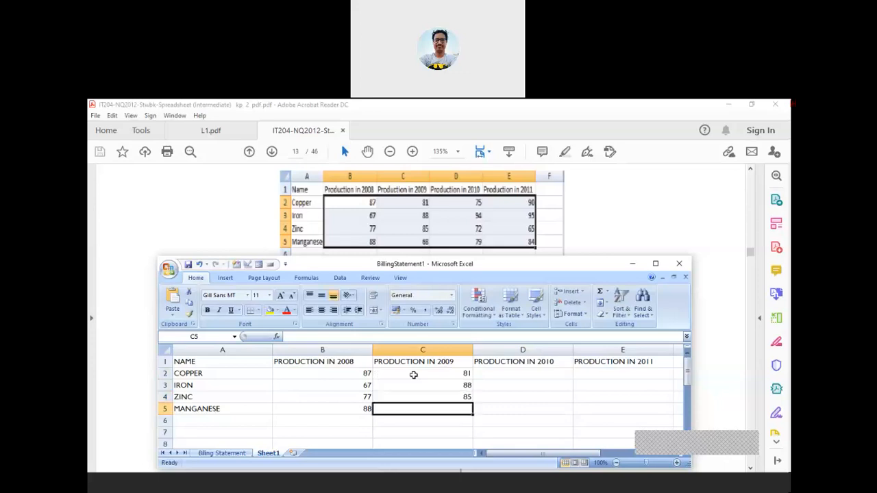
pyautogui.write('68')
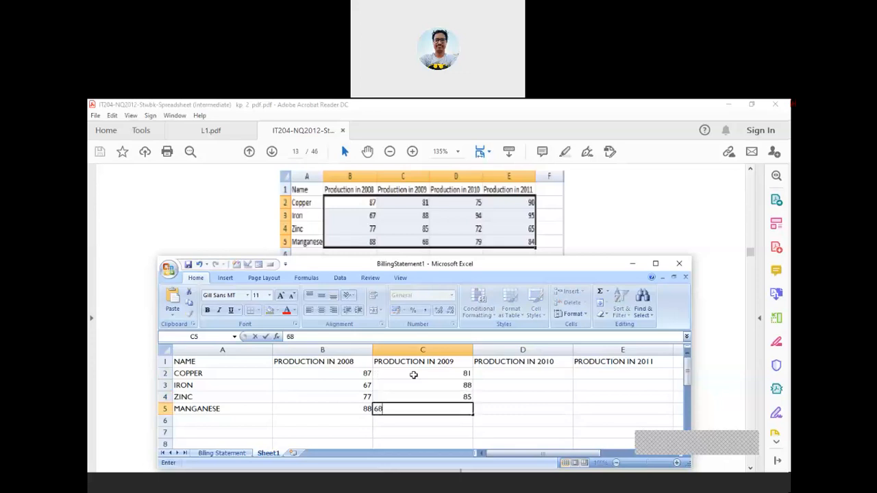
pyautogui.press('Return')
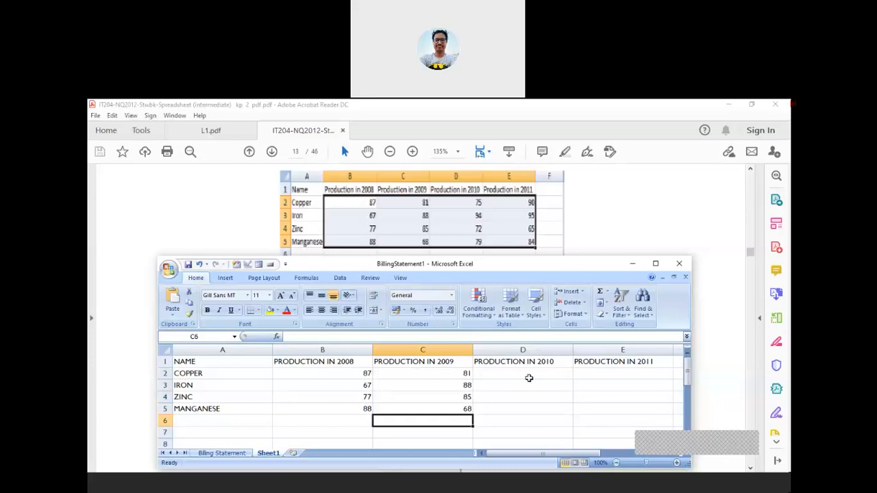
# Enter the 2010 figures 75, 94, 72 and 79 in D2:D5
pyautogui.click(530, 376)
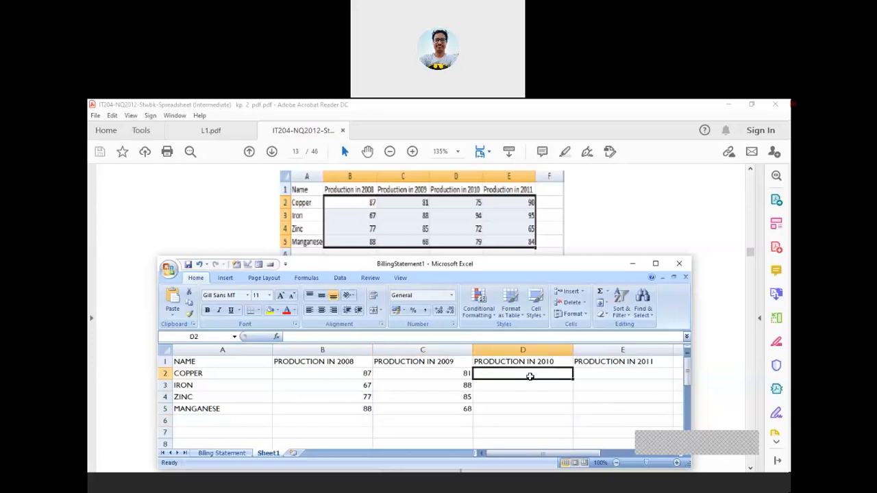
pyautogui.write('75')
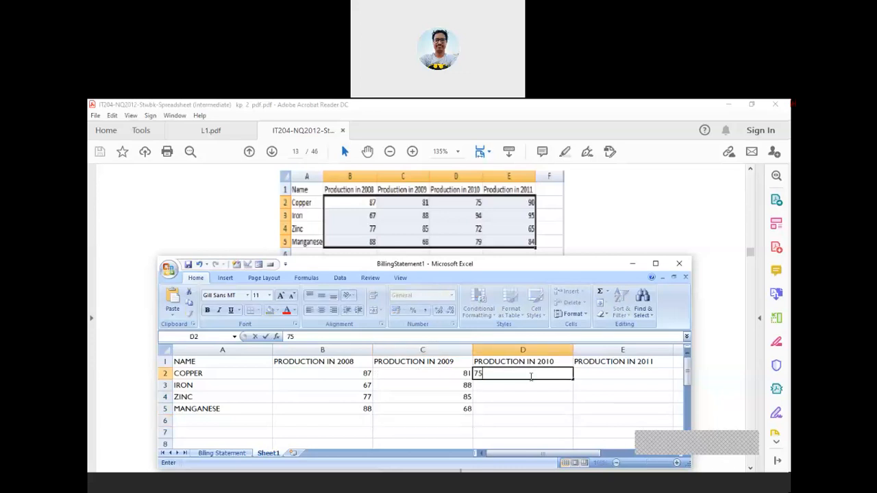
pyautogui.press('Return')
pyautogui.write('9')
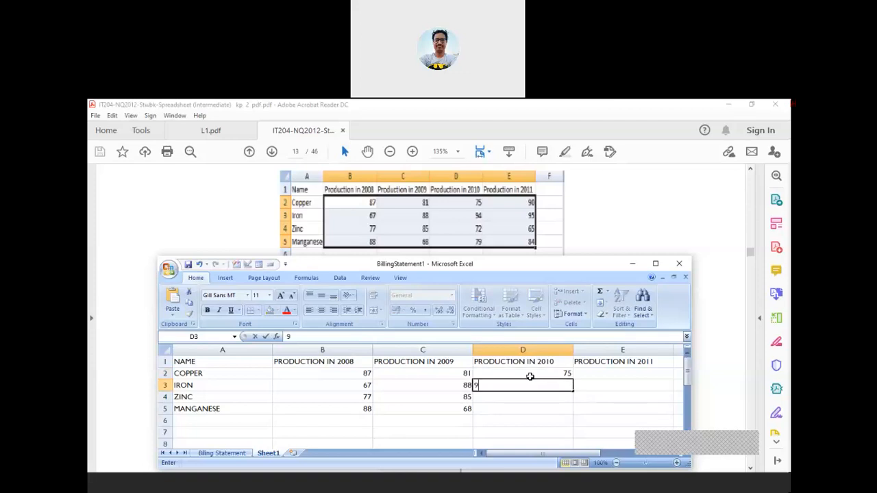
pyautogui.write('4')
pyautogui.press('Return')
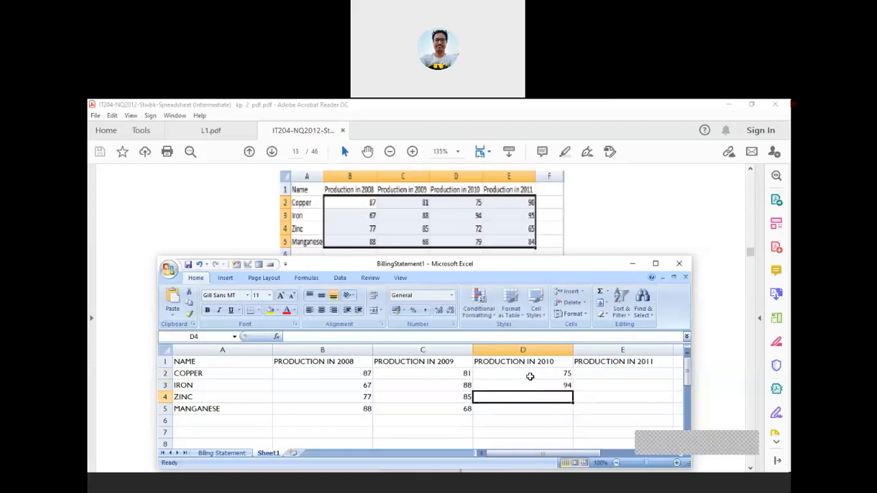
pyautogui.write('72')
pyautogui.press('Return')
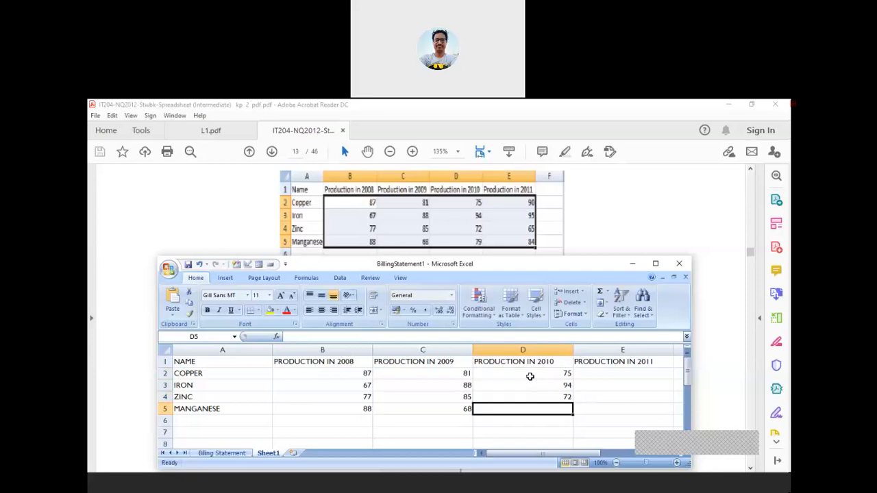
pyautogui.write('7')
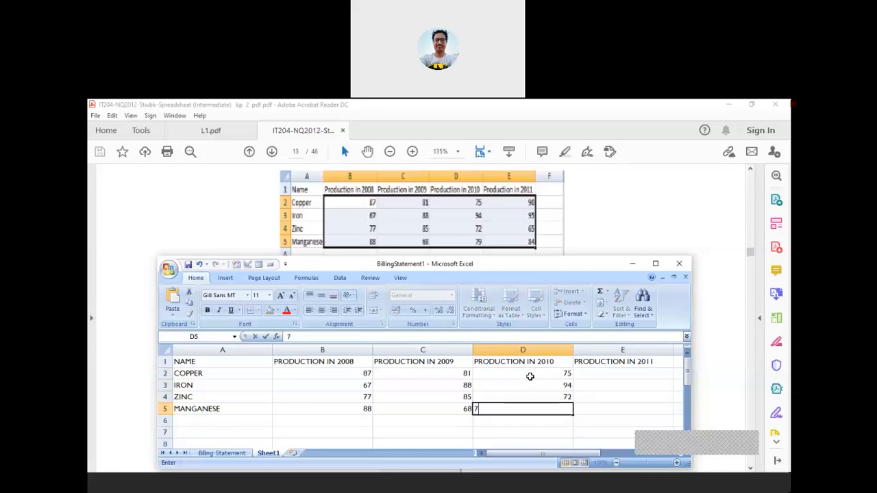
pyautogui.write('9')
pyautogui.press('Return')
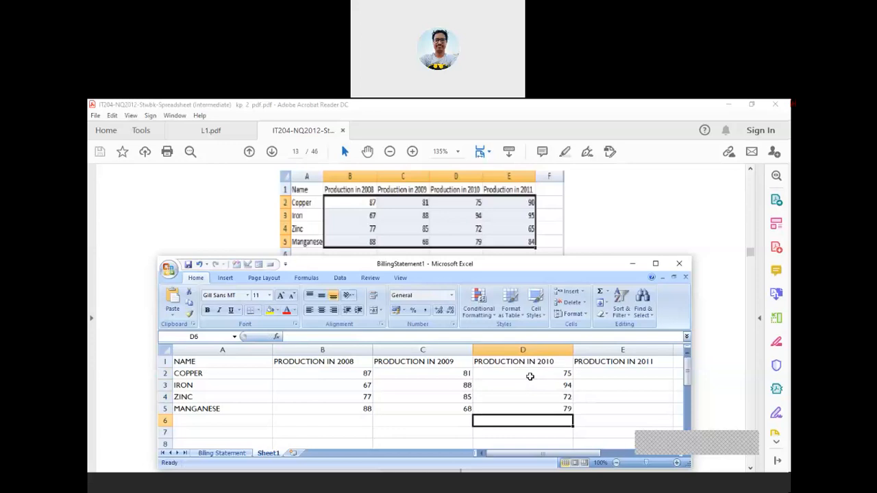
# Enter the 2011 figures 90, 95, 65 and 84 in E2:E5
pyautogui.click(616, 372)
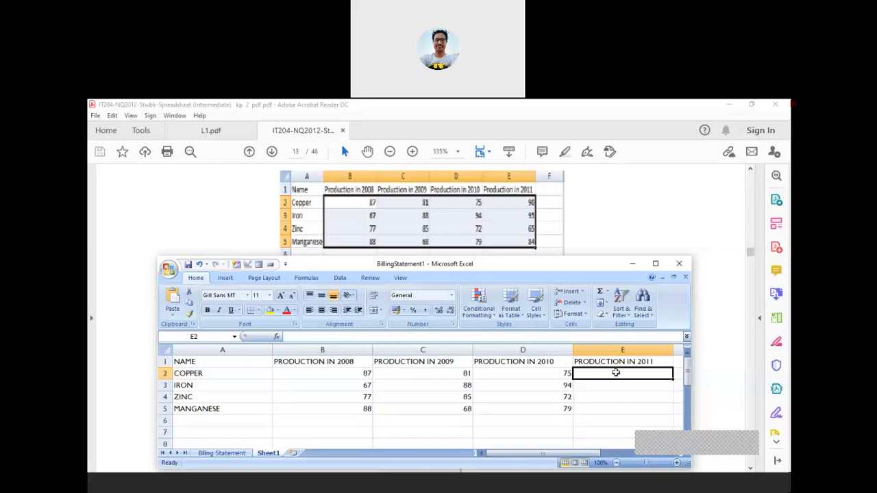
pyautogui.write('90')
pyautogui.press('Return')
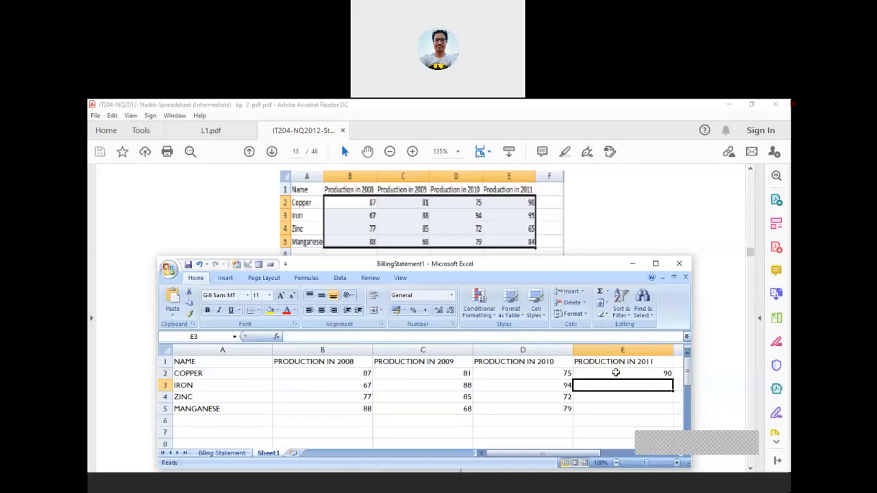
pyautogui.write('95')
pyautogui.press('Return')
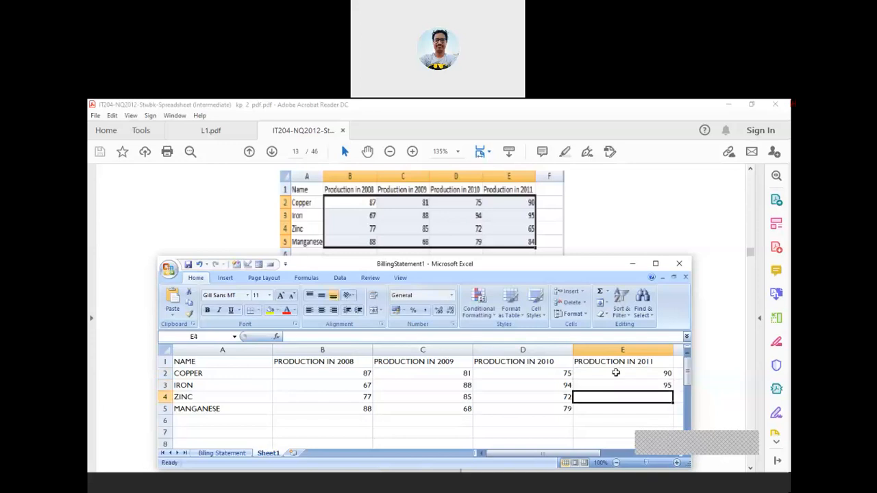
pyautogui.write('65')
pyautogui.press('Return')
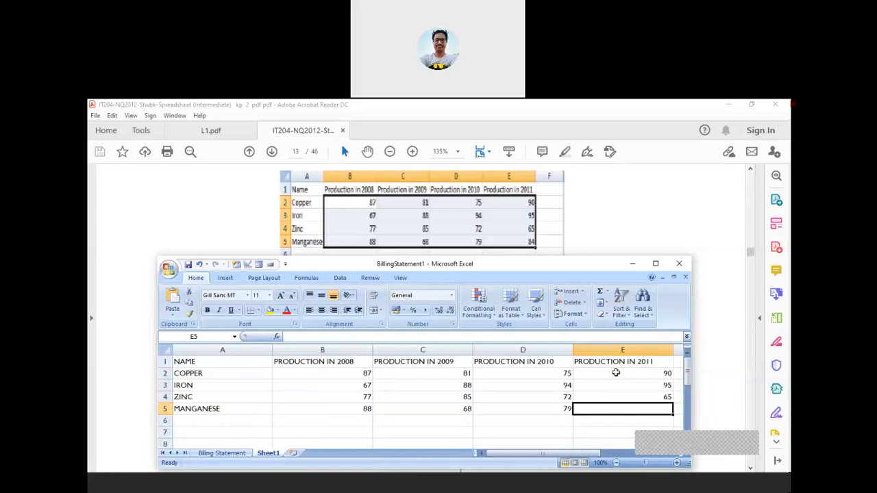
pyautogui.write('84')
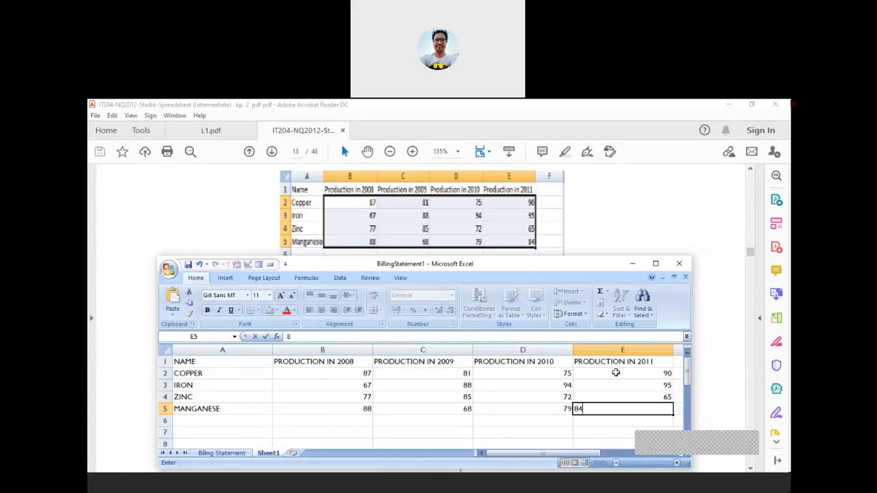
pyautogui.press('Return')
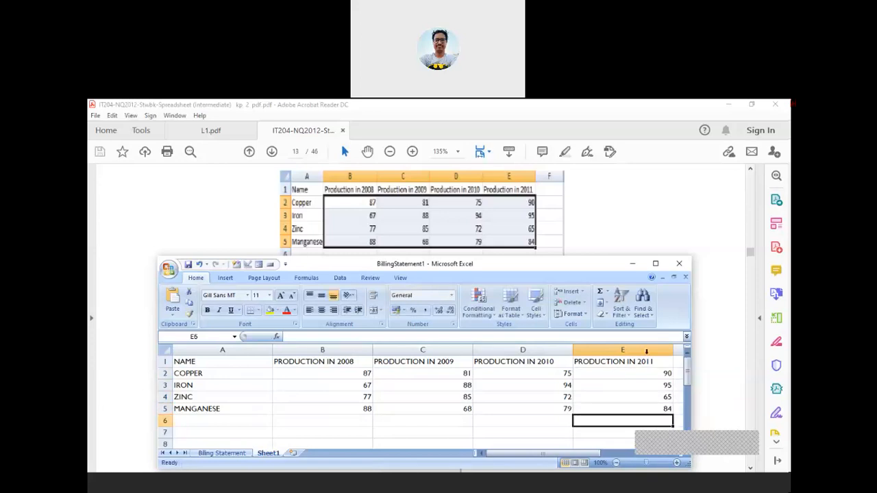
# Make the Excel window wider and select the production figures in B2:E5
pyautogui.moveTo(693, 385); pyautogui.dragTo(731, 381)
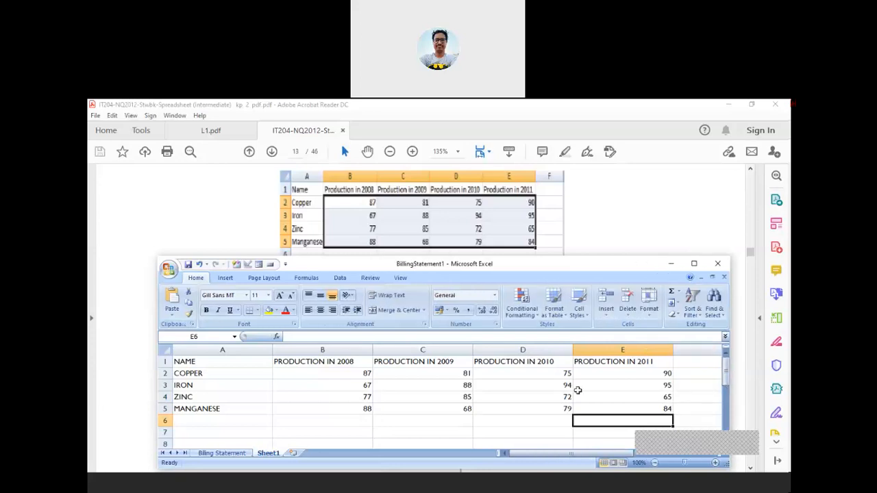
pyautogui.click(471, 418)
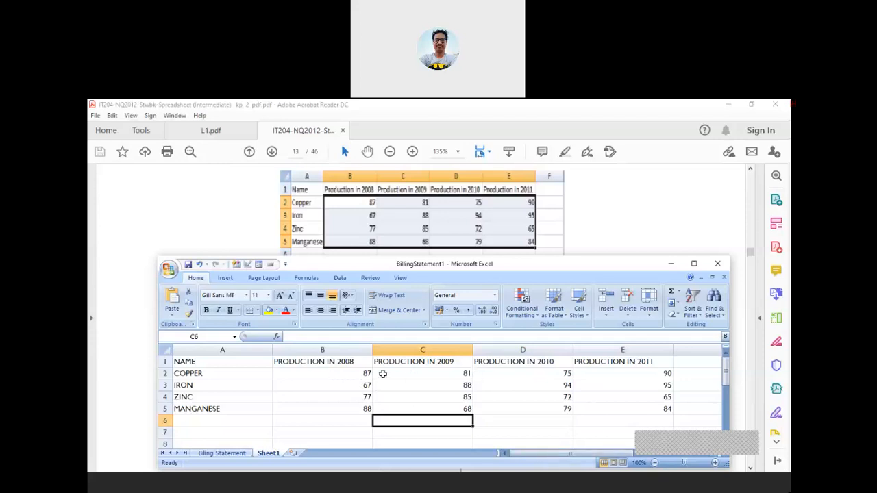
pyautogui.moveTo(318, 373); pyautogui.dragTo(558, 408)
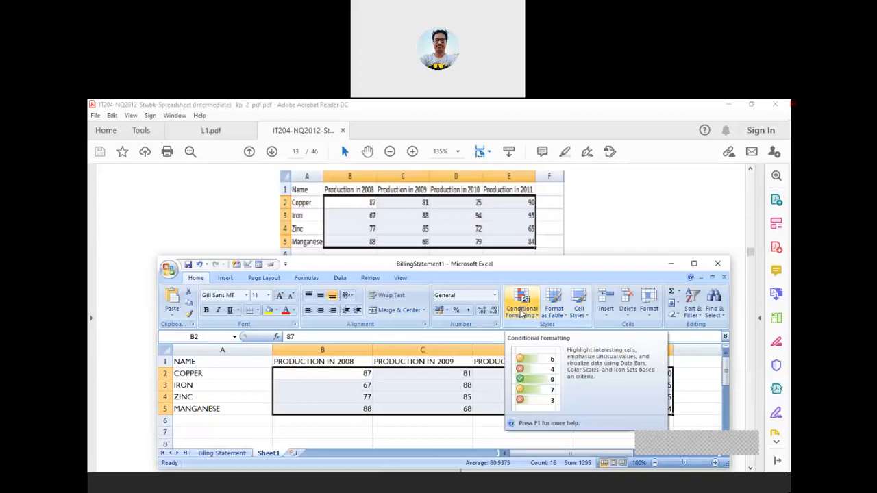
# Open the Home Conditional Formatting menu and its Highlight Cells Rules submenu
pyautogui.click(523, 312)
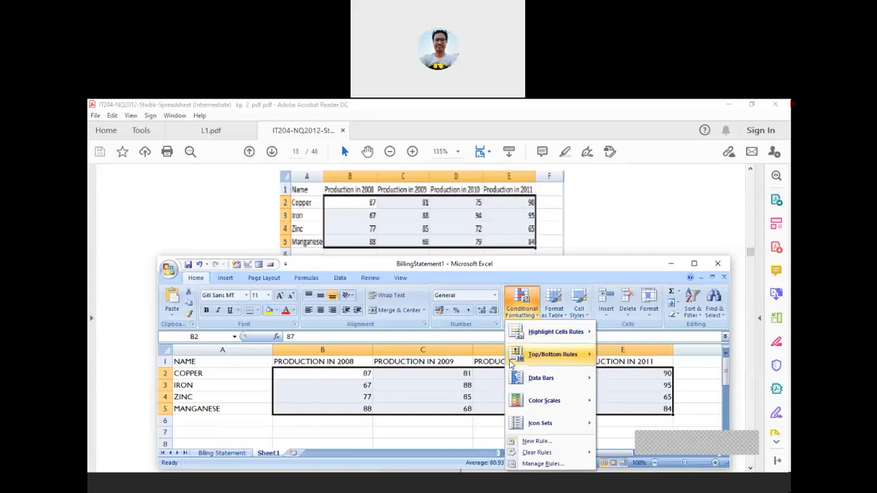
pyautogui.moveTo(551, 342)
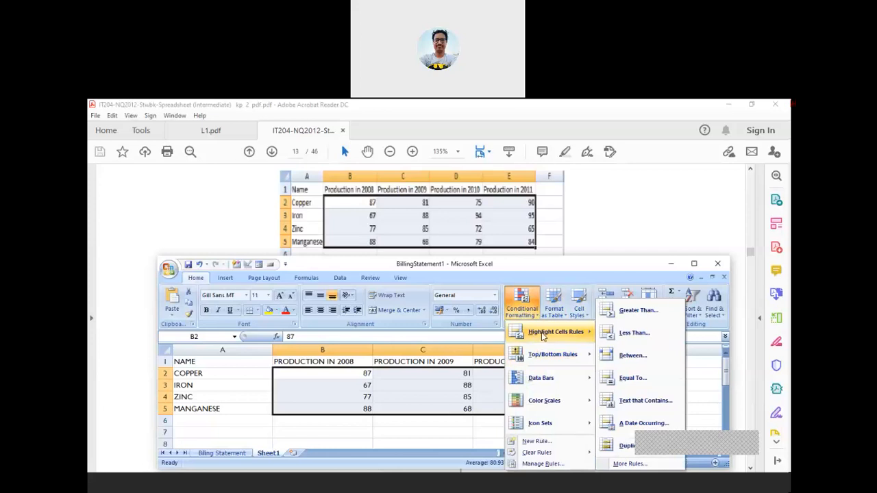
pyautogui.moveTo(552, 359)
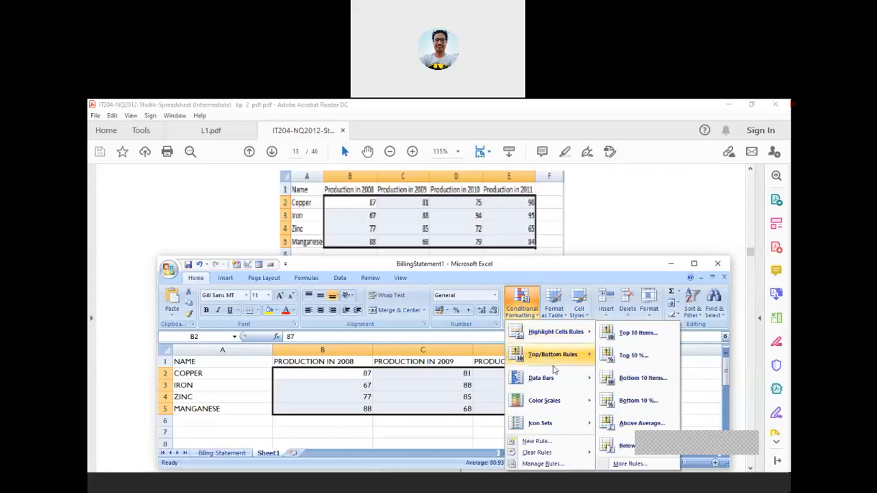
pyautogui.moveTo(549, 381)
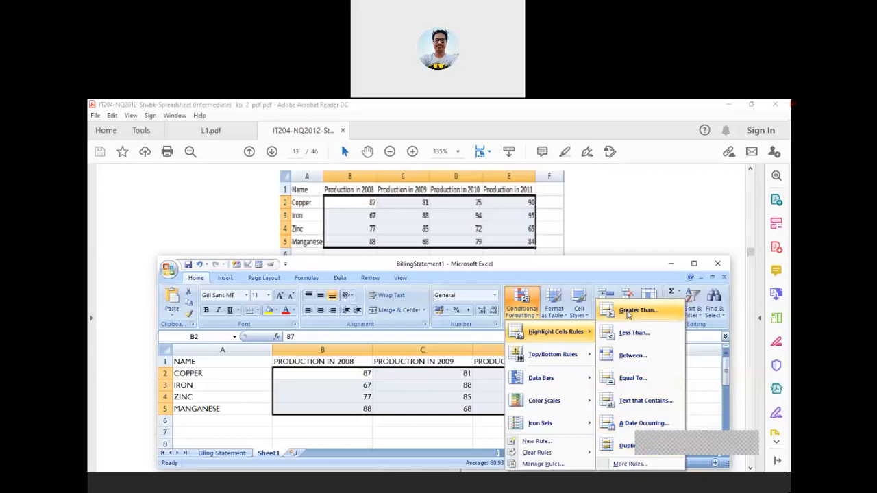
# Apply a Greater Than 75 rule with Green Fill with Dark Green Text to B2:E5
pyautogui.click(627, 314)
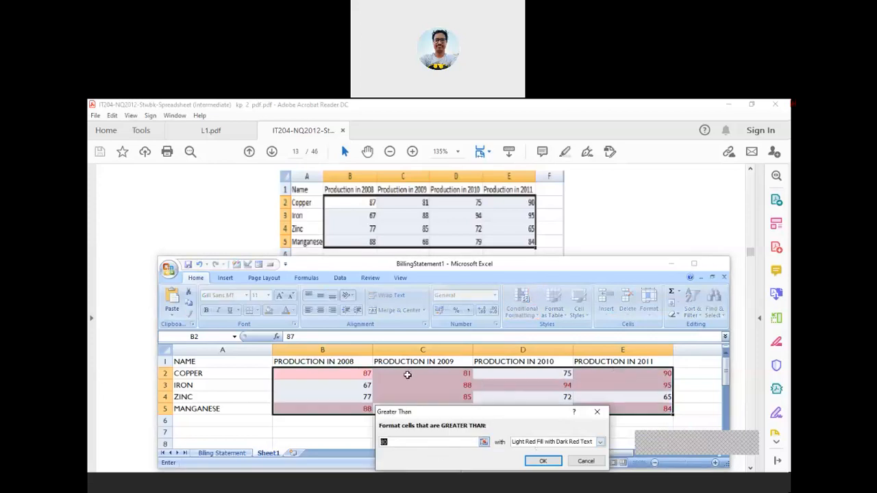
pyautogui.moveTo(463, 418); pyautogui.dragTo(562, 237)
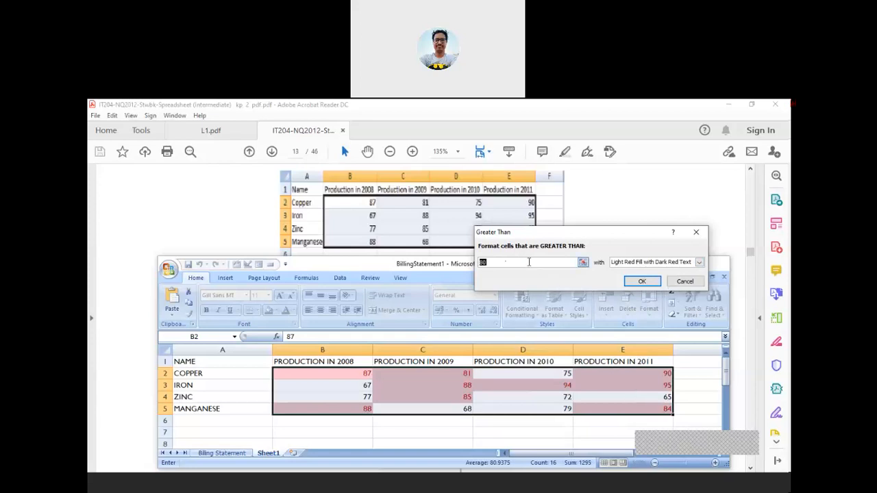
pyautogui.write('75')
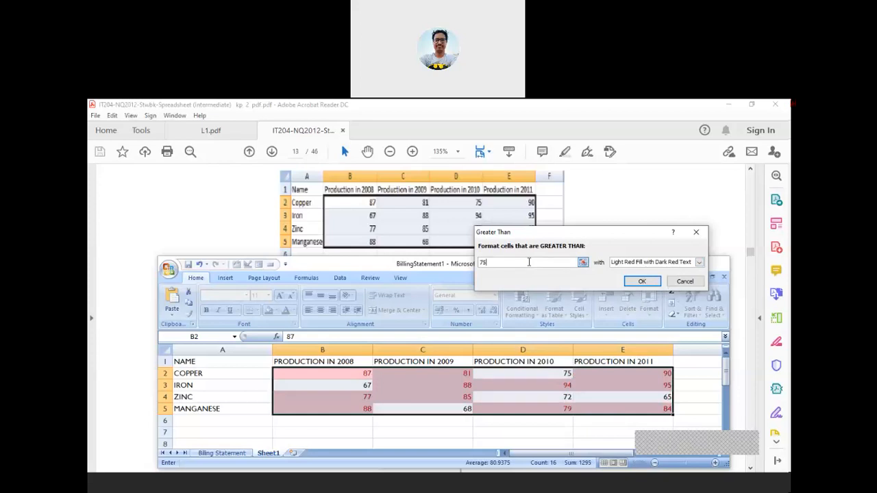
pyautogui.click(699, 264)
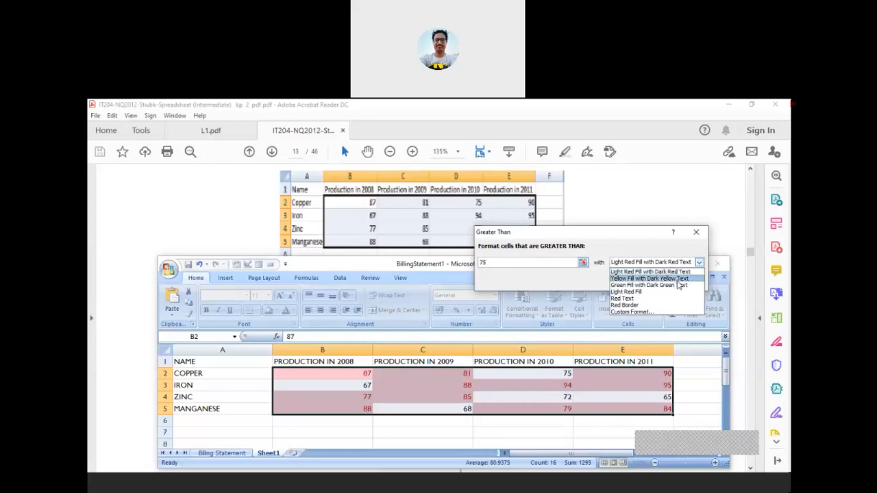
pyautogui.click(650, 279)
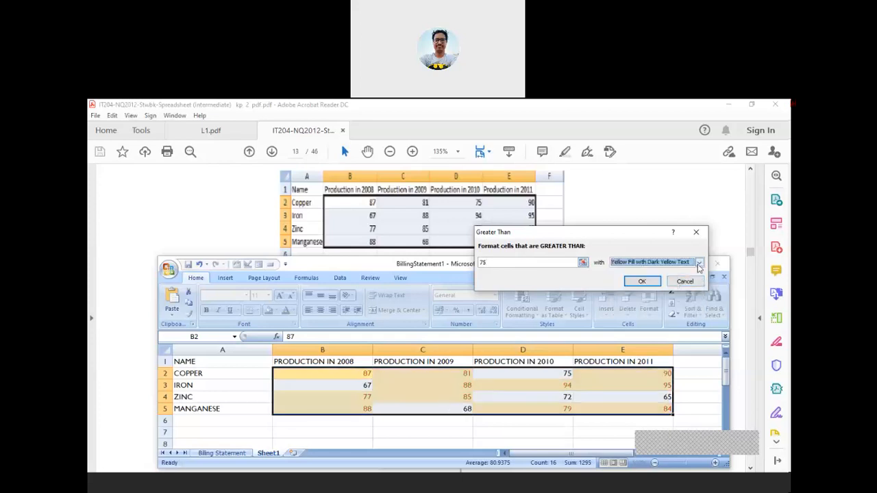
pyautogui.click(699, 263)
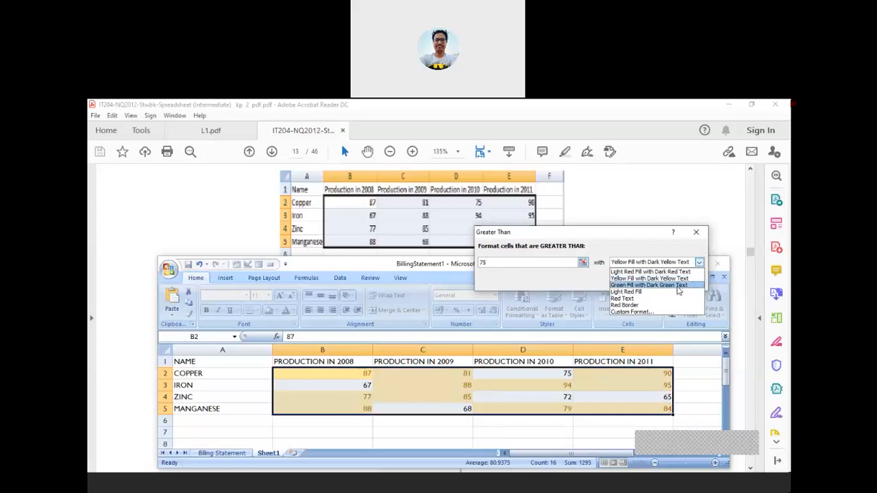
pyautogui.click(678, 286)
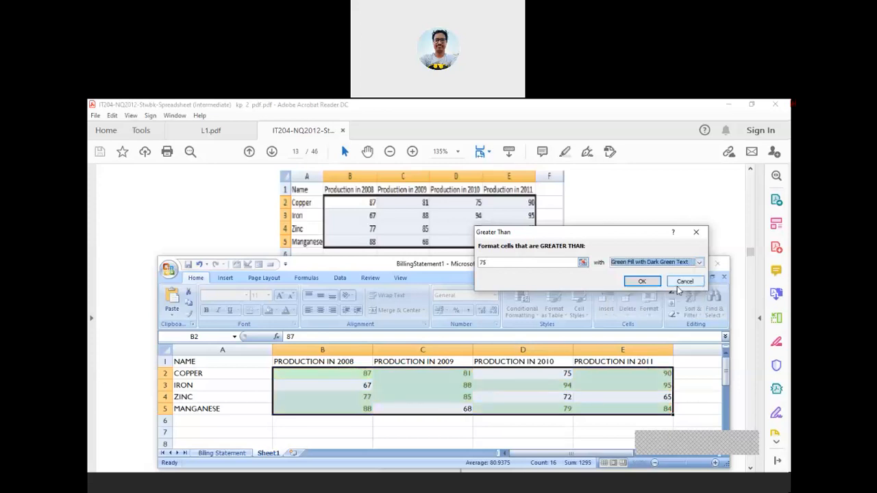
pyautogui.click(642, 282)
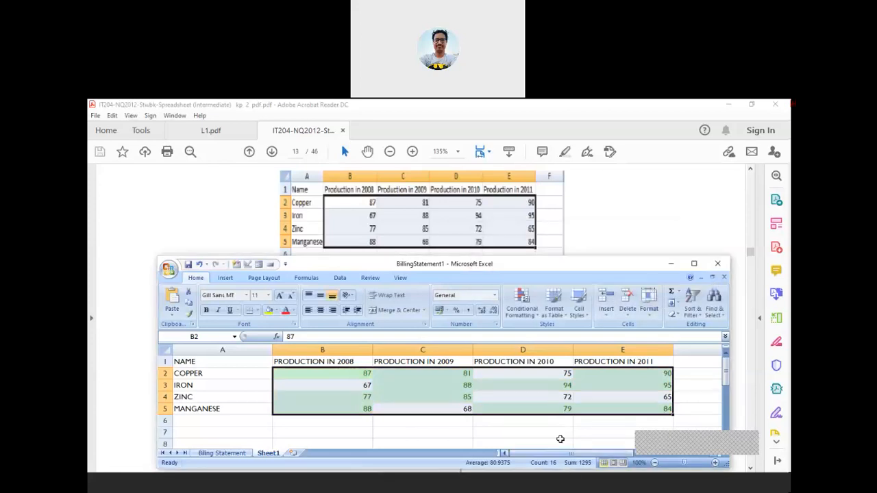
# Reopen the Conditional Formatting menu to start a second highlighting rule
pyautogui.click(522, 308)
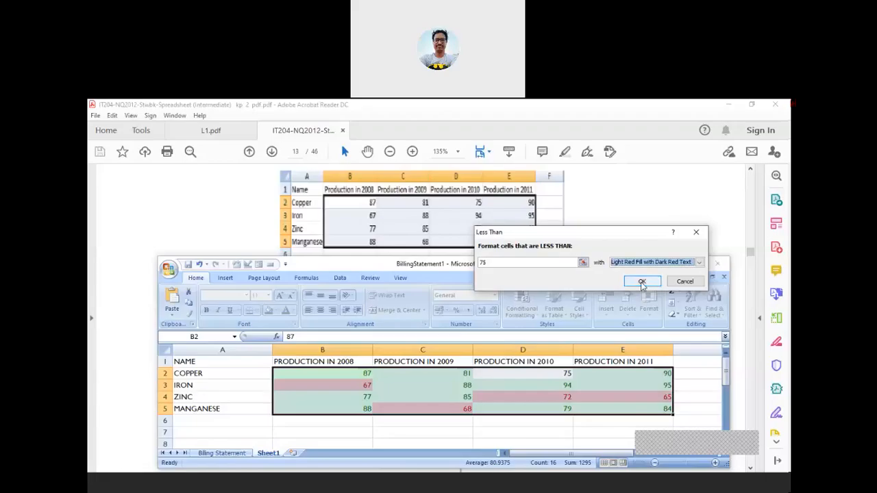
# Accept the Less Than 75 rule with Light Red Fill with Dark Red Text
pyautogui.click(642, 281)
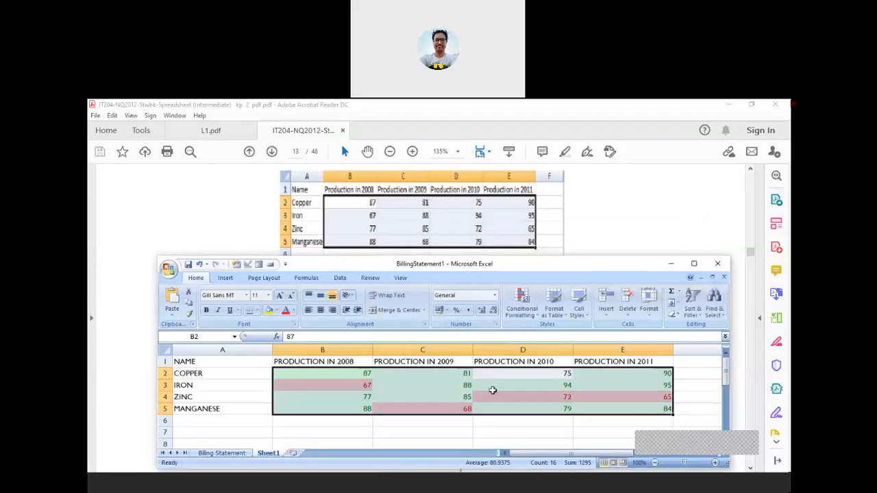
# Add an Equal To 75 rule using Yellow Fill with Dark Yellow Text, then deselect the table
pyautogui.click(526, 315)
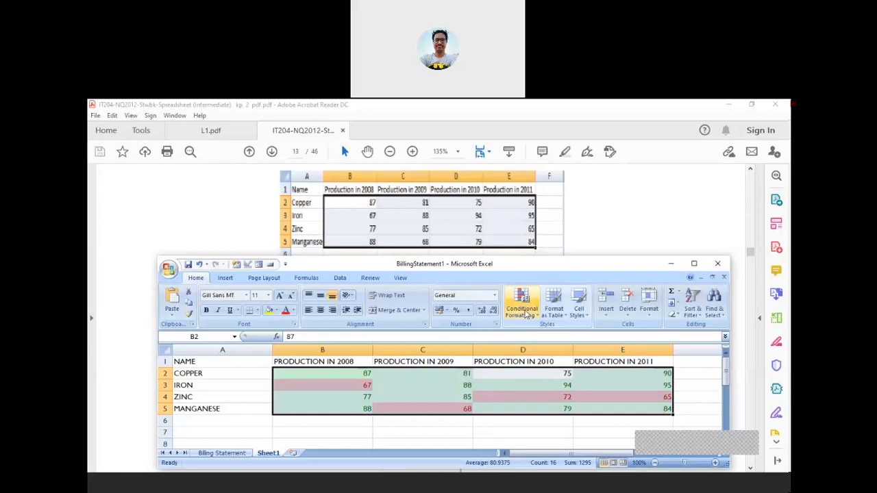
pyautogui.moveTo(548, 333)
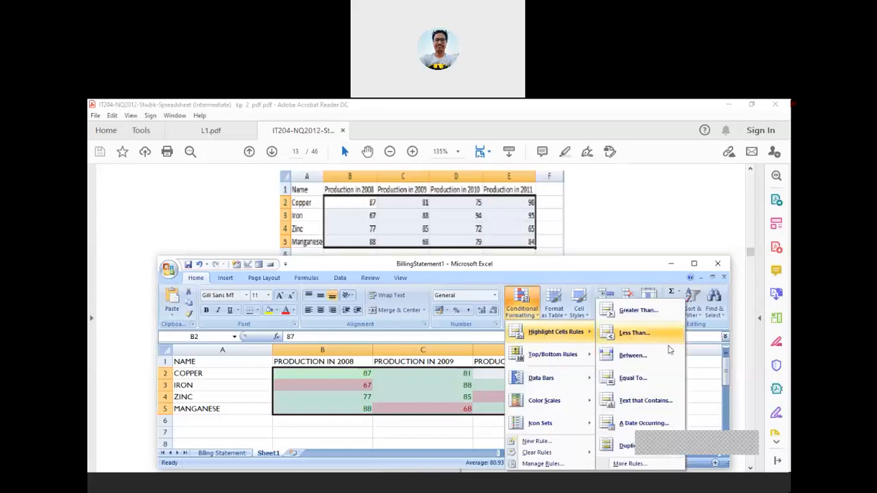
pyautogui.click(638, 378)
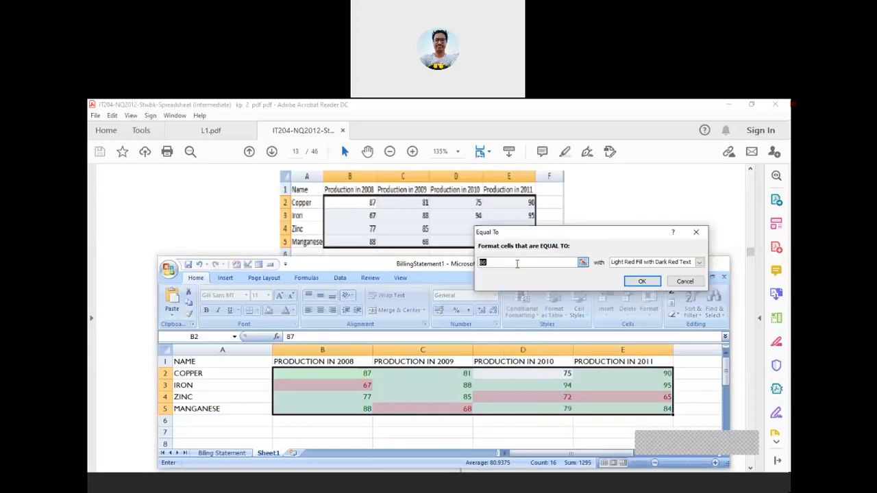
pyautogui.write('75')
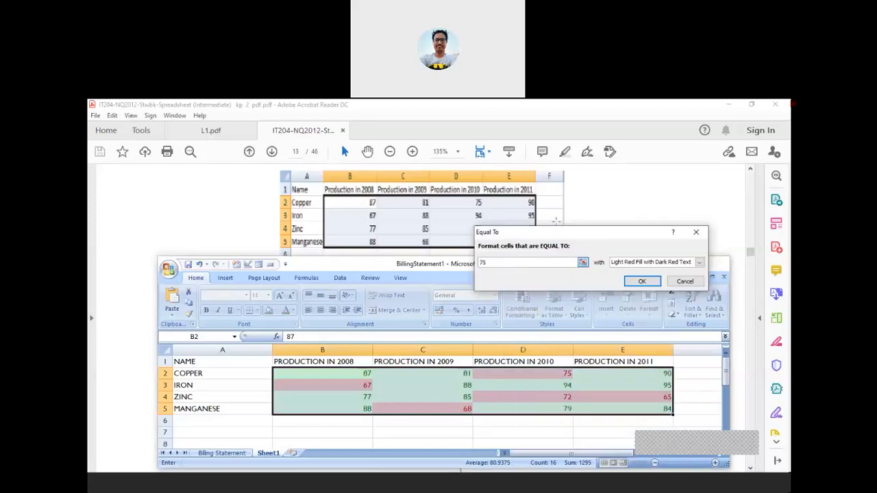
pyautogui.click(699, 262)
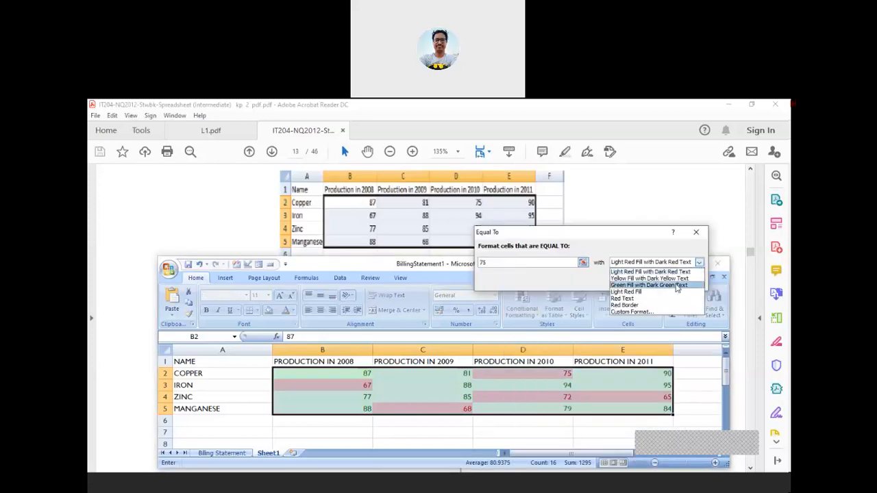
pyautogui.click(684, 279)
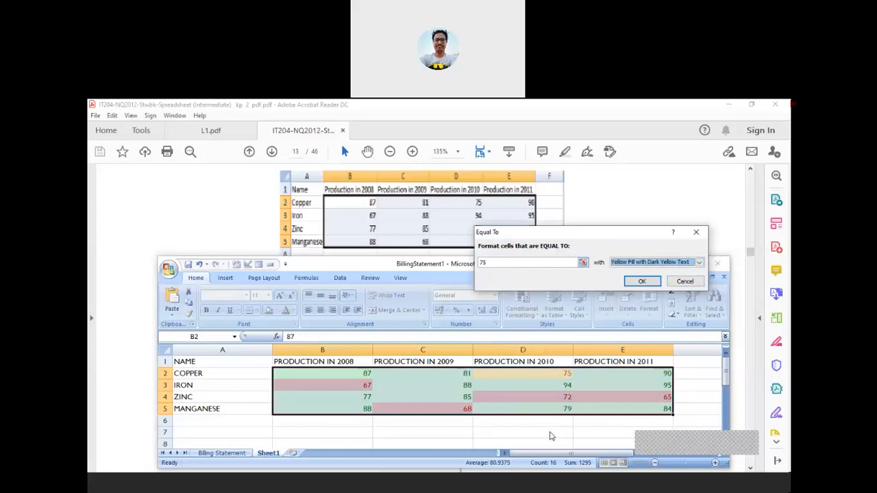
pyautogui.click(643, 281)
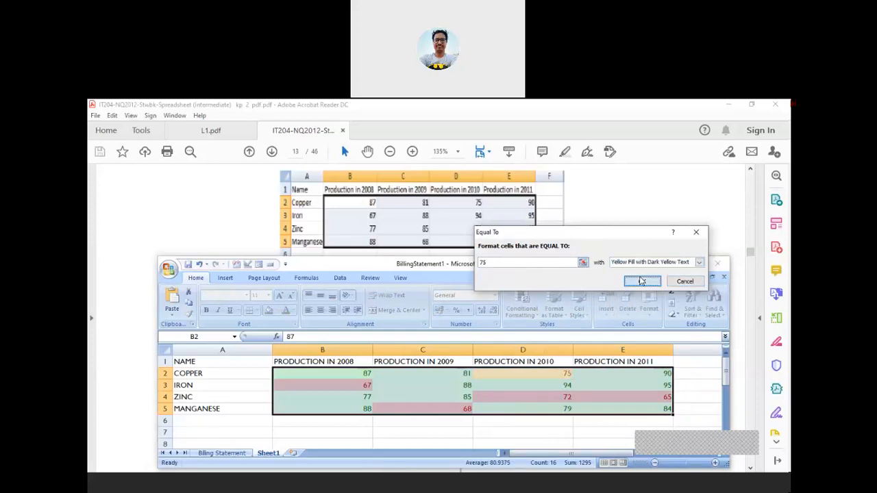
pyautogui.click(698, 431)
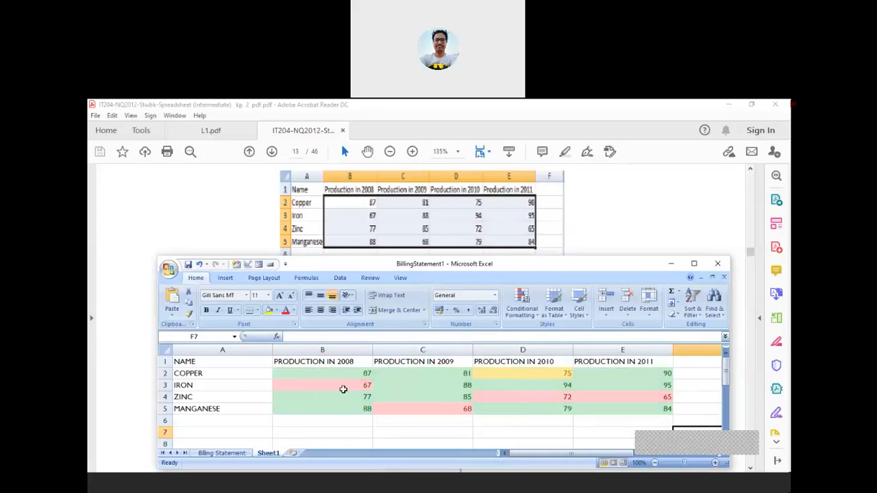
# Give the MANGANESE label in A5 a yellow fill, blue bold text and Adobe Gothic Std B font
pyautogui.click(234, 408)
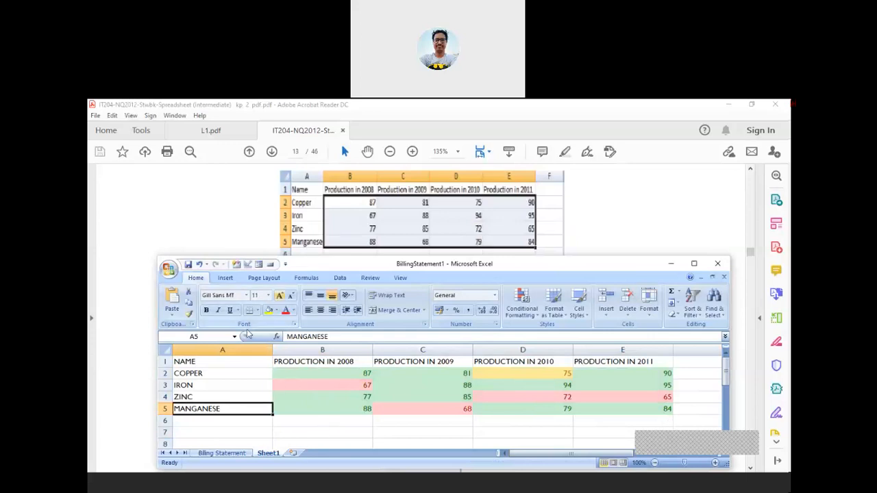
pyautogui.click(277, 310)
pyautogui.click(304, 378)
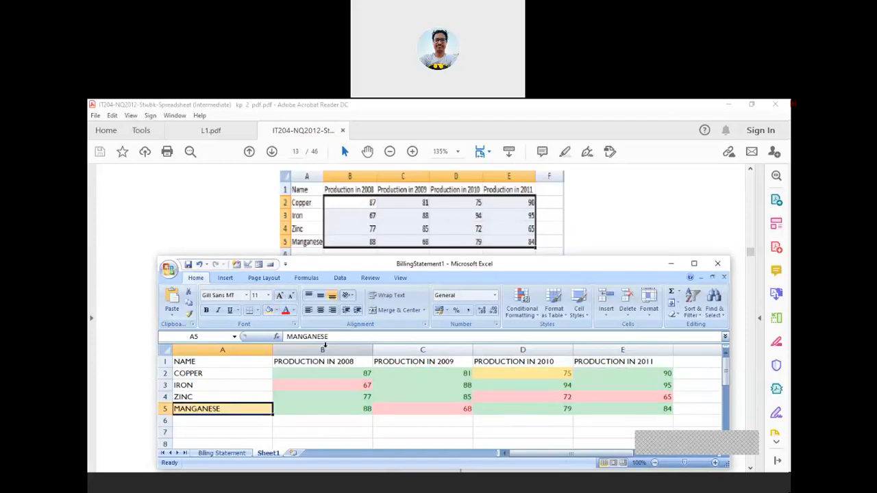
pyautogui.click(293, 312)
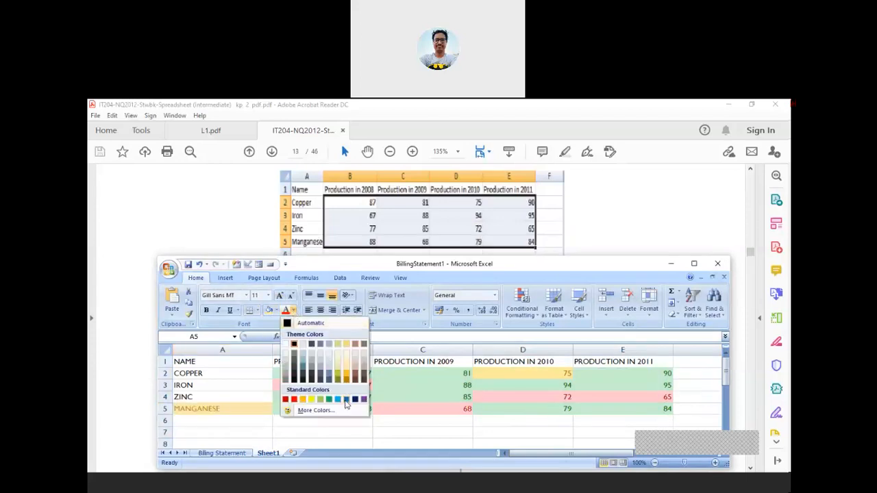
pyautogui.click(346, 400)
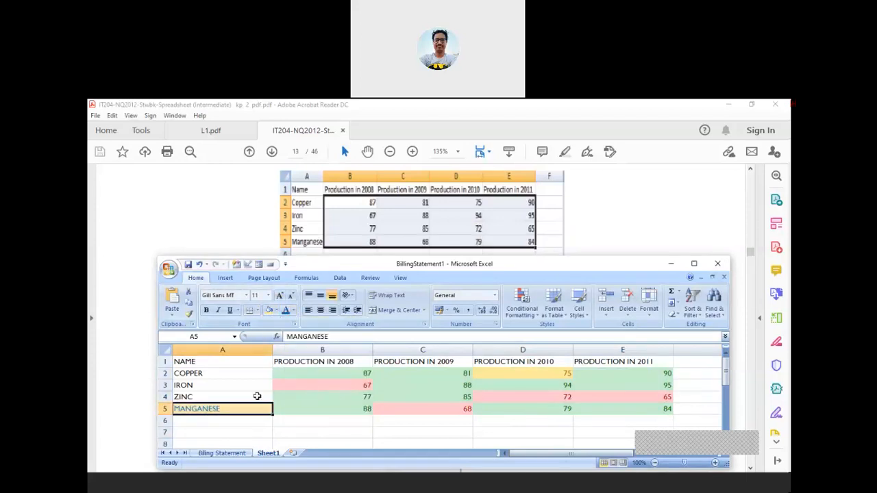
pyautogui.click(206, 310)
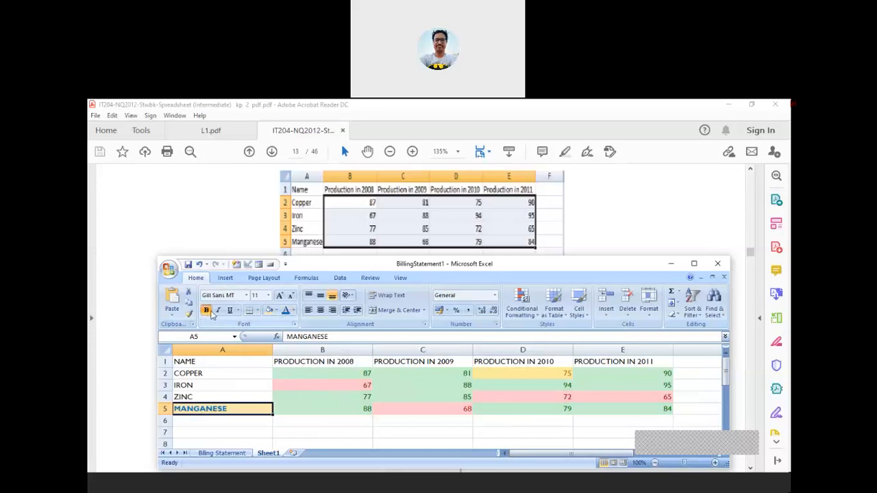
pyautogui.click(246, 295)
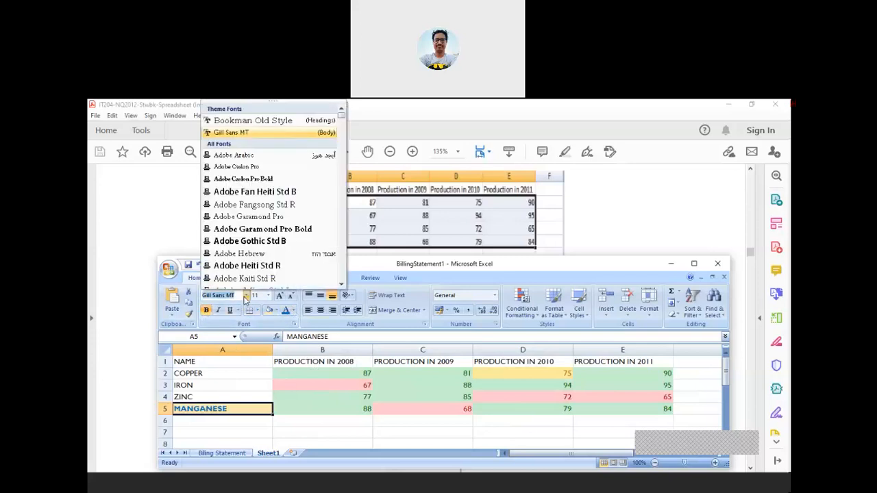
pyautogui.click(282, 244)
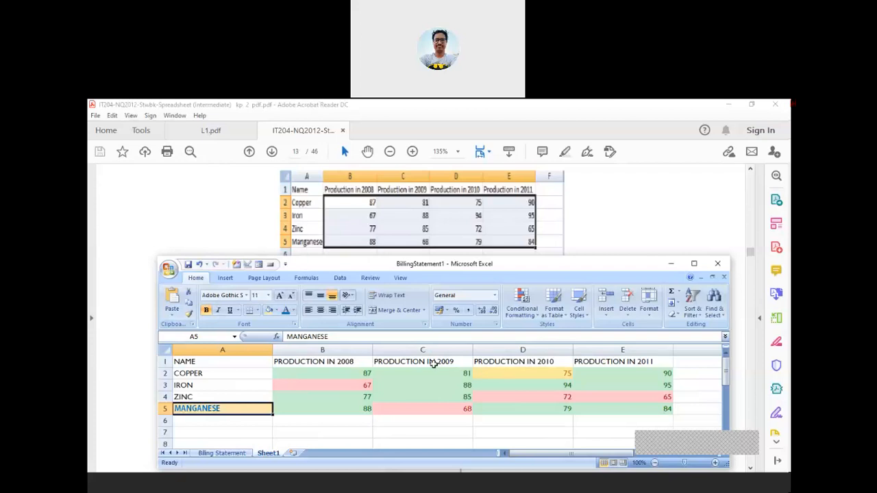
# On B2:E5, set up a Between 81 and 90 highlight rule with a Custom Format
pyautogui.click(279, 373)
pyautogui.moveTo(279, 373); pyautogui.dragTo(619, 408)
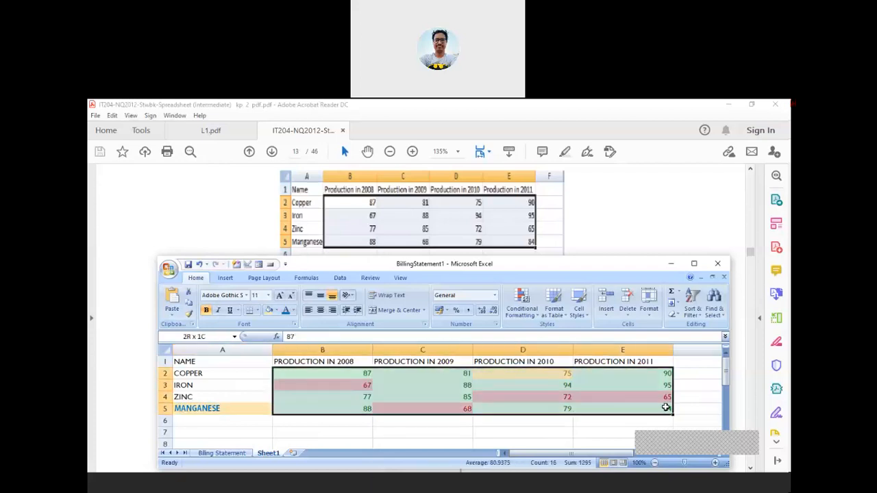
pyautogui.click(540, 312)
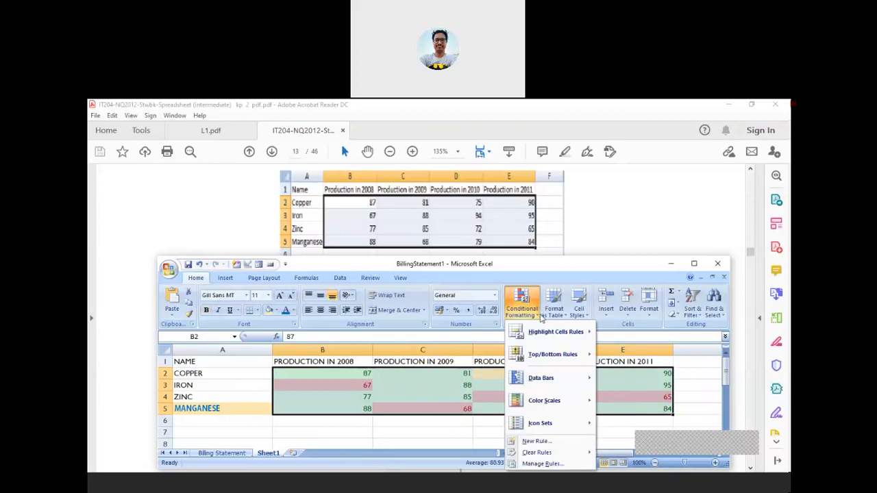
pyautogui.click(641, 377)
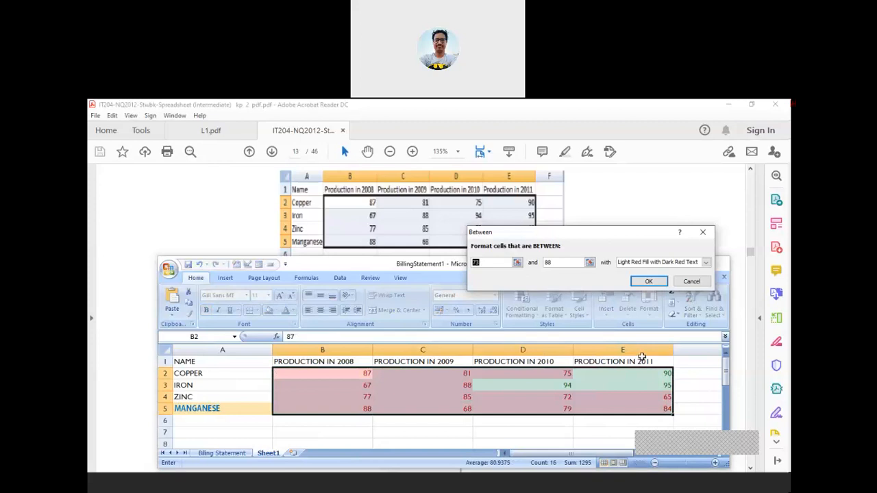
pyautogui.write('81')
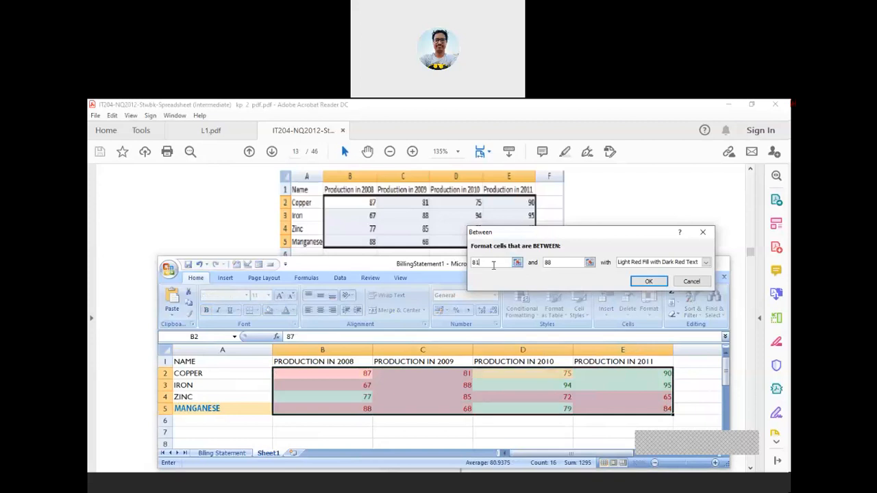
pyautogui.doubleClick(544, 268)
pyautogui.write('90')
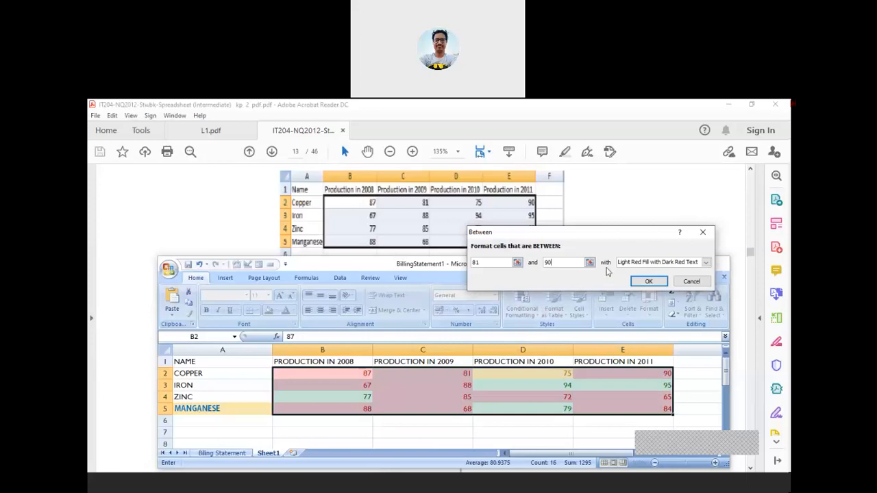
pyautogui.click(706, 265)
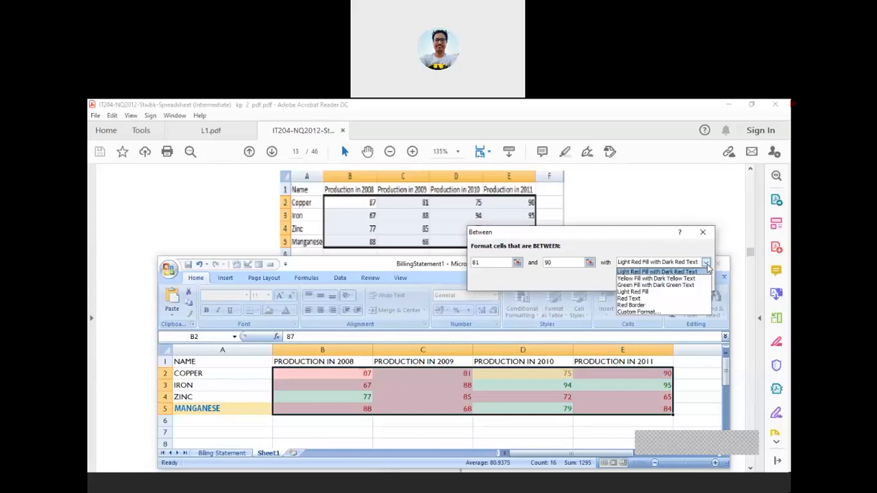
pyautogui.click(637, 312)
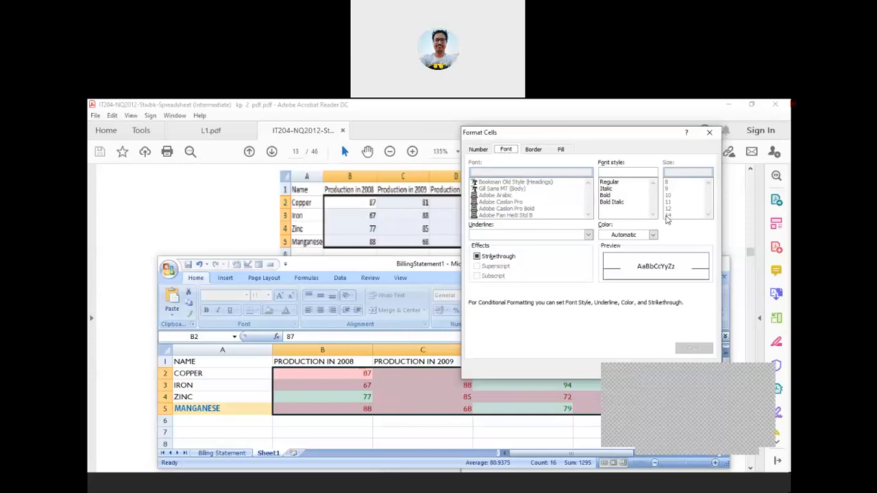
# Try a bold italic, yellow custom format for the 81–90 rule, then cancel the rule
pyautogui.click(617, 202)
pyautogui.click(478, 257)
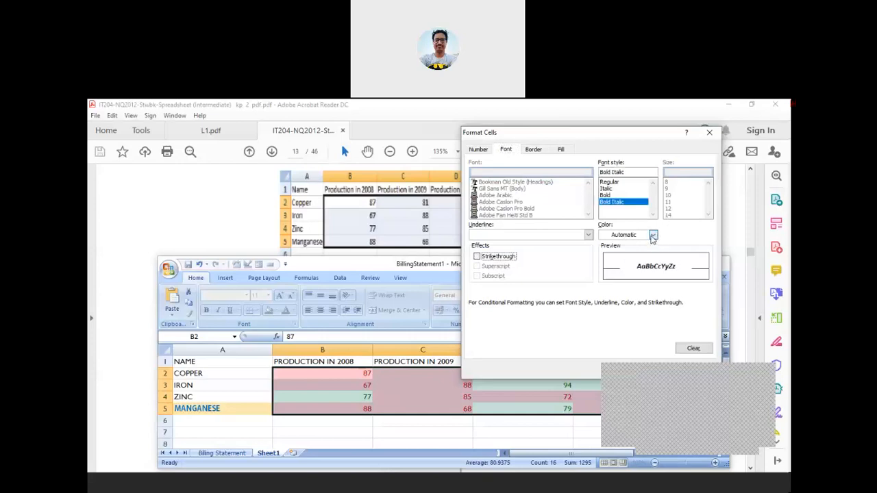
pyautogui.click(653, 236)
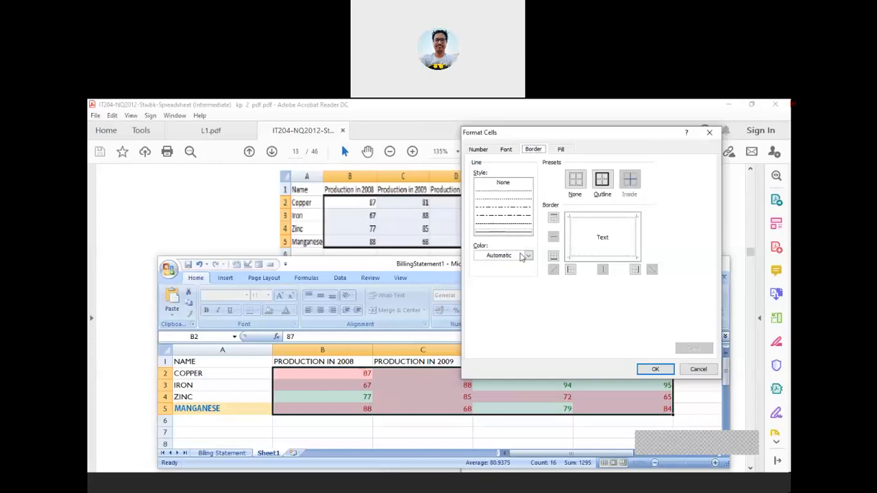
pyautogui.press('Return')
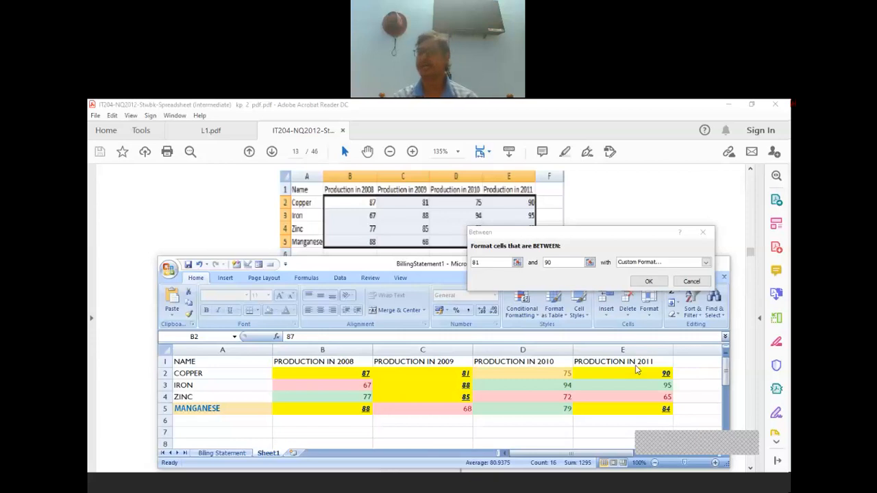
pyautogui.click(692, 282)
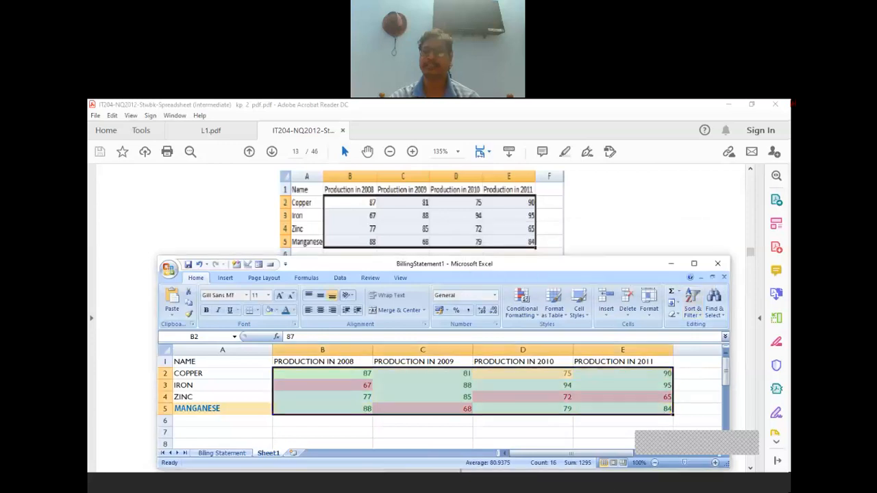
# Minimize Excel and scroll the PDF from page 13 to the Insert Page Break section
pyautogui.click(478, 490)
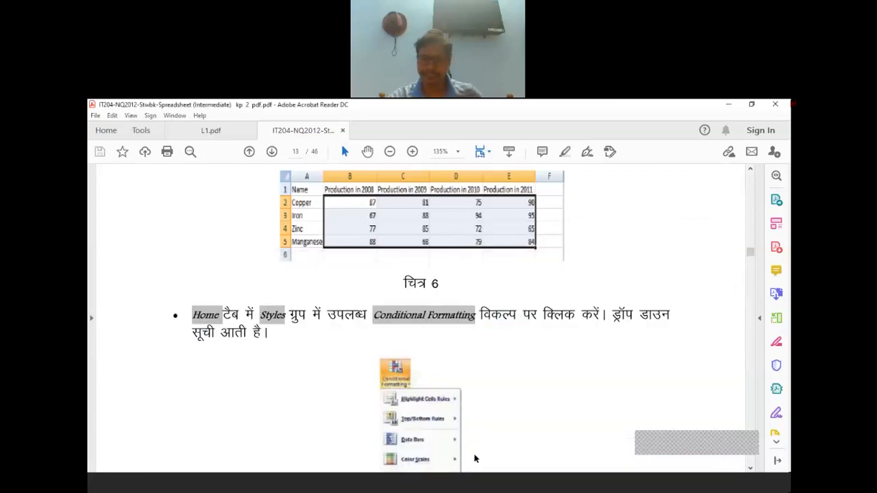
pyautogui.scroll(-3, 547, 399)
pyautogui.scroll(-5, 548, 400)
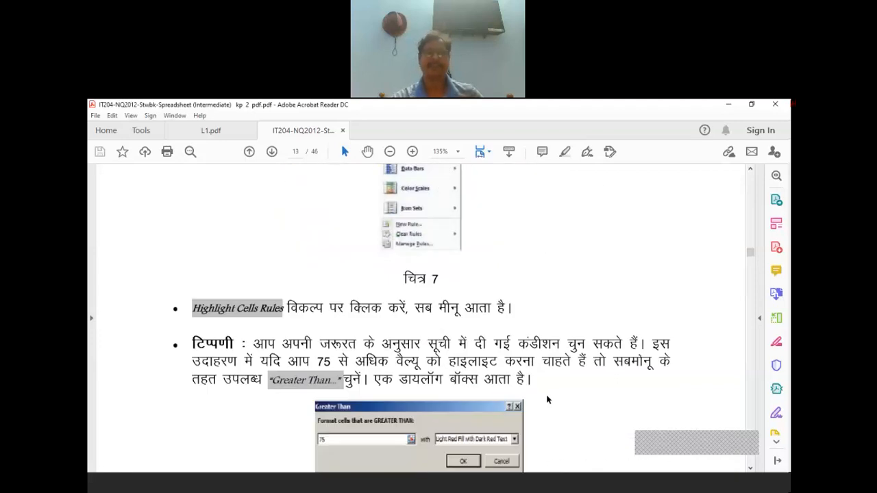
pyautogui.scroll(-2, 552, 403)
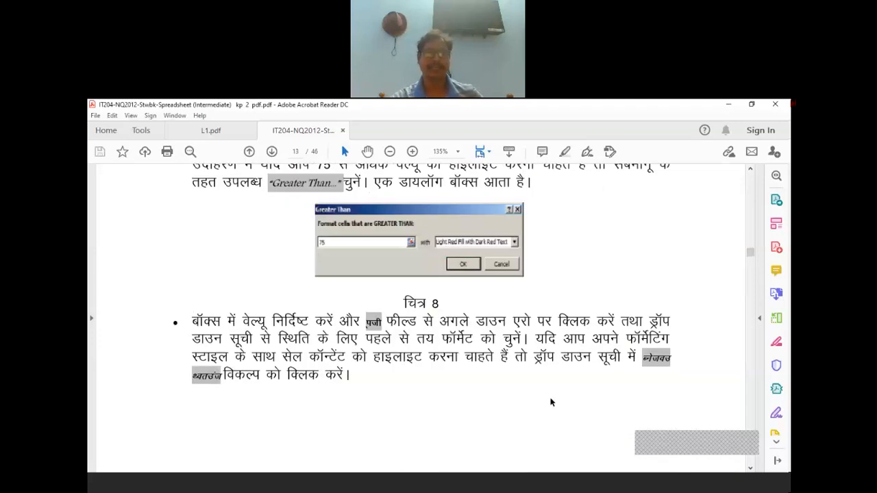
pyautogui.scroll(-6, 552, 403)
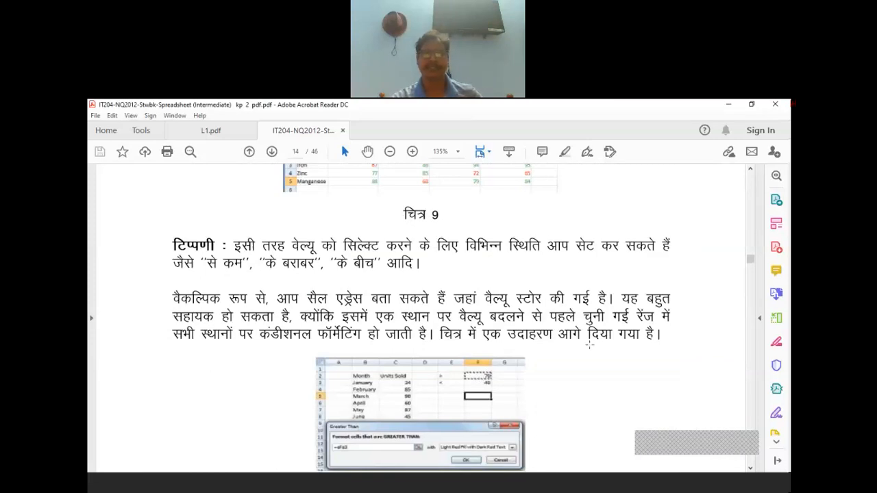
pyautogui.scroll(-10, 479, 351)
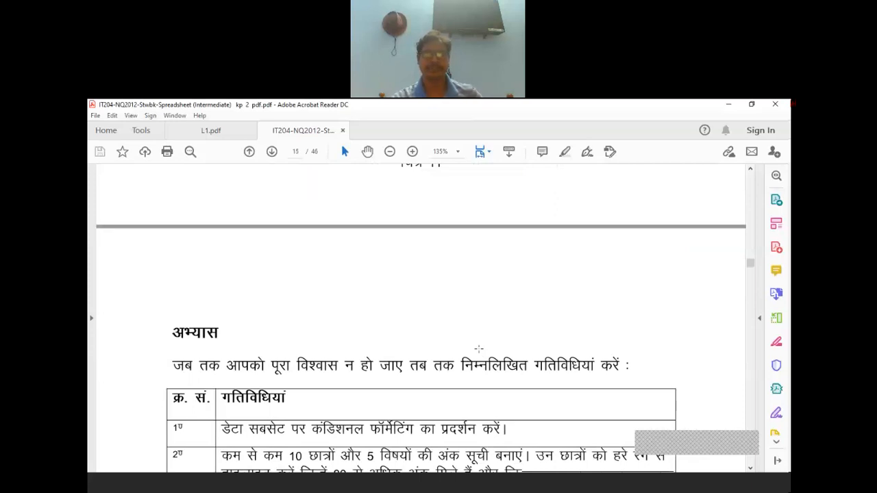
pyautogui.scroll(-10, 479, 349)
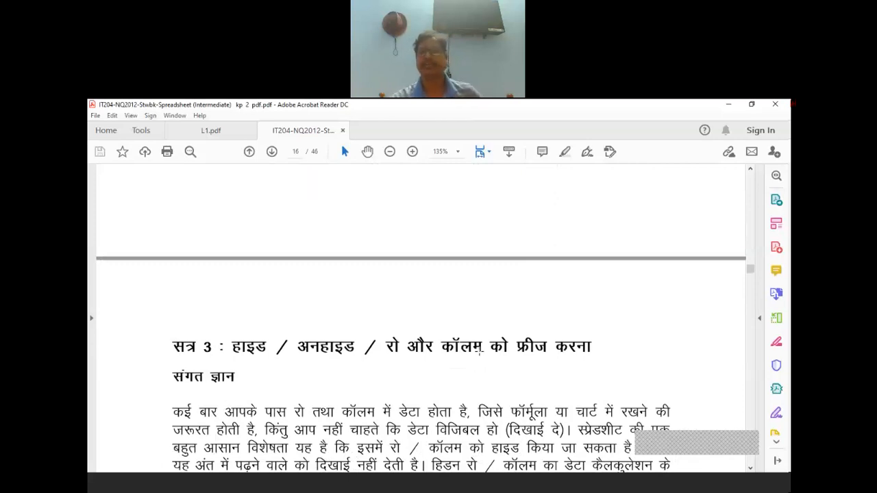
pyautogui.scroll(-3, 567, 340)
pyautogui.scroll(-18, 568, 341)
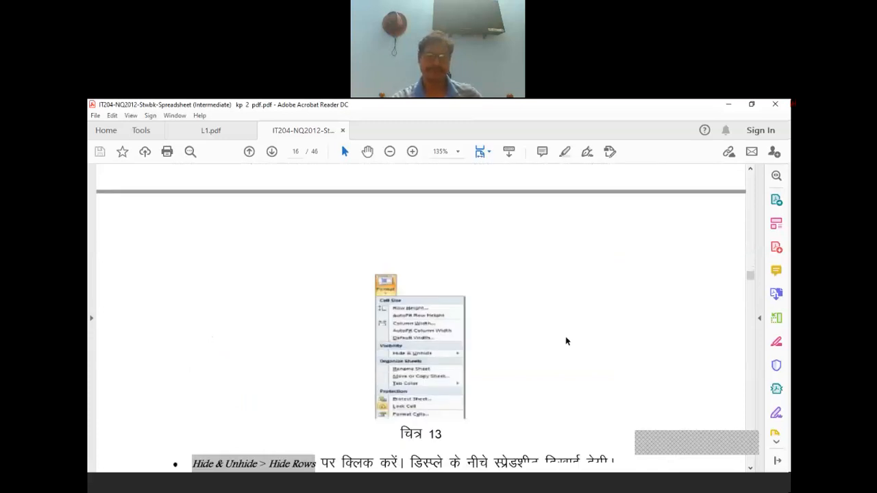
pyautogui.scroll(-15, 566, 341)
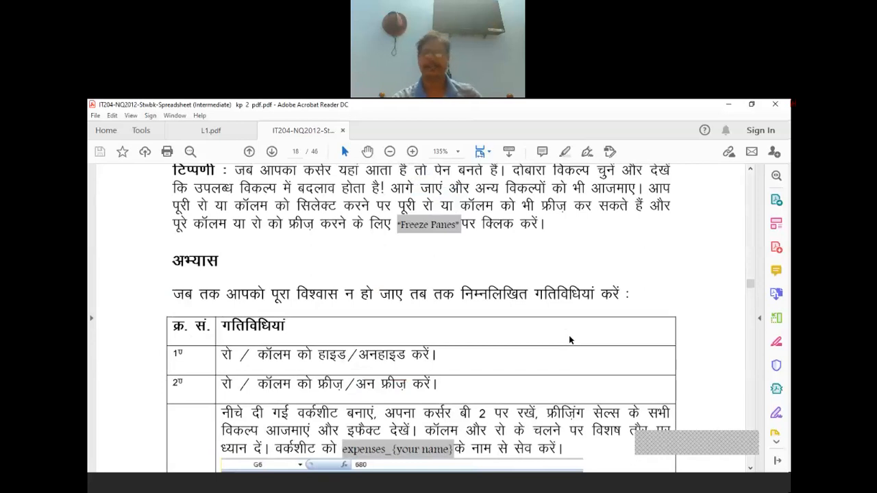
pyautogui.scroll(-10, 569, 340)
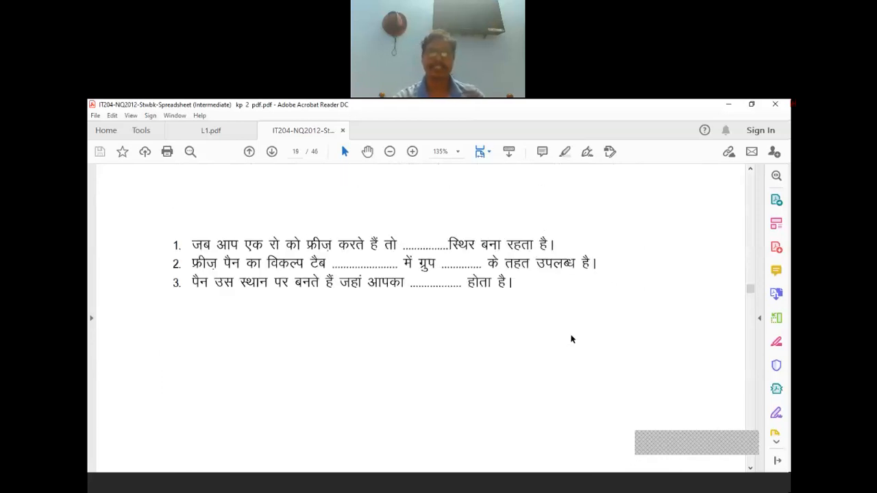
pyautogui.scroll(-5, 573, 339)
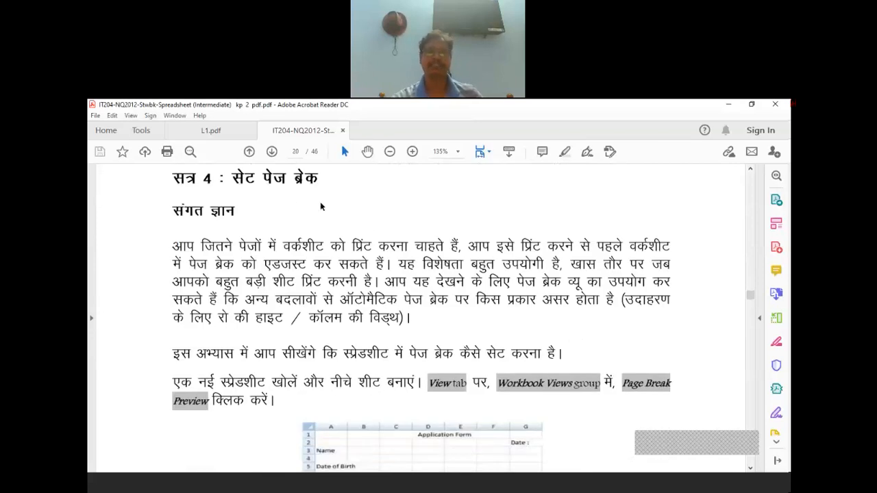
pyautogui.scroll(-3, 360, 221)
pyautogui.scroll(-1, 360, 222)
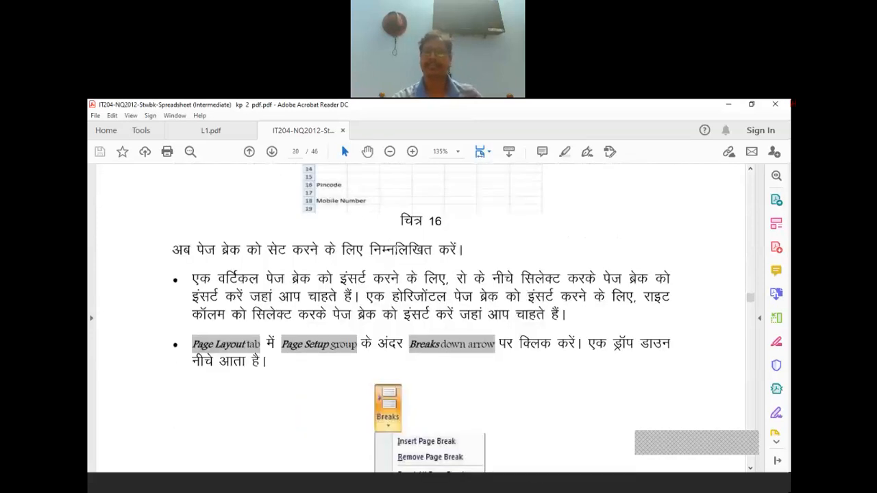
pyautogui.scroll(-4, 397, 253)
pyautogui.scroll(2, 397, 252)
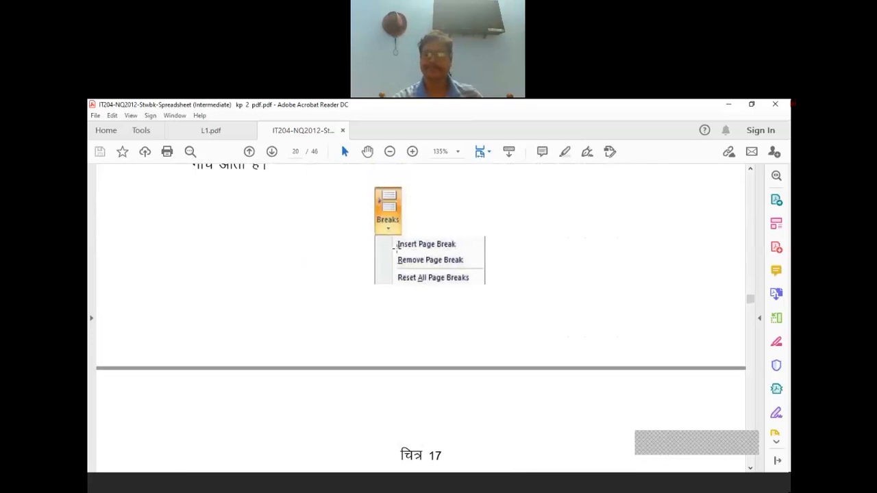
pyautogui.scroll(-4, 397, 253)
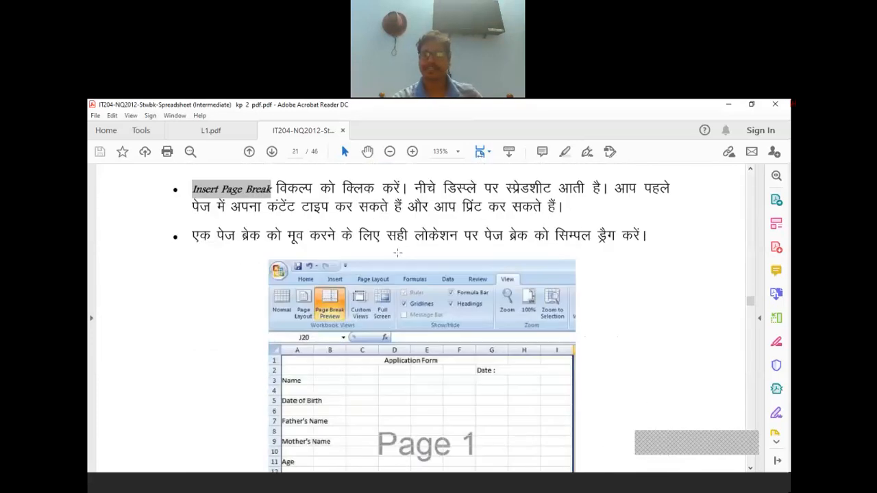